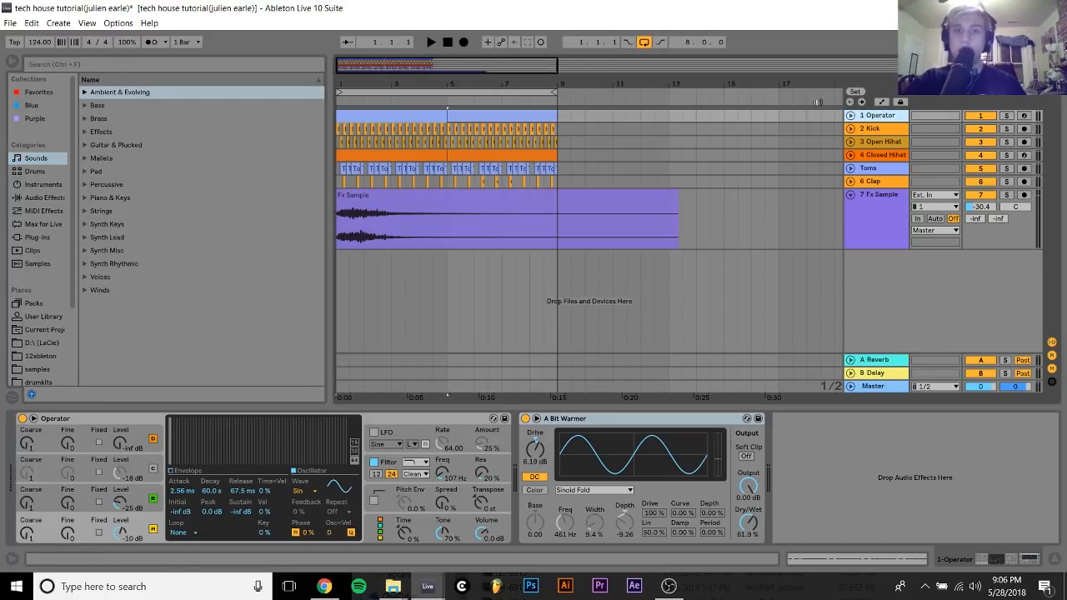
- Solo the Operator track and play the bass line on its own
{"action": "left_click", "coordinate": [1006, 116]}
{"action": "key", "text": "space"}
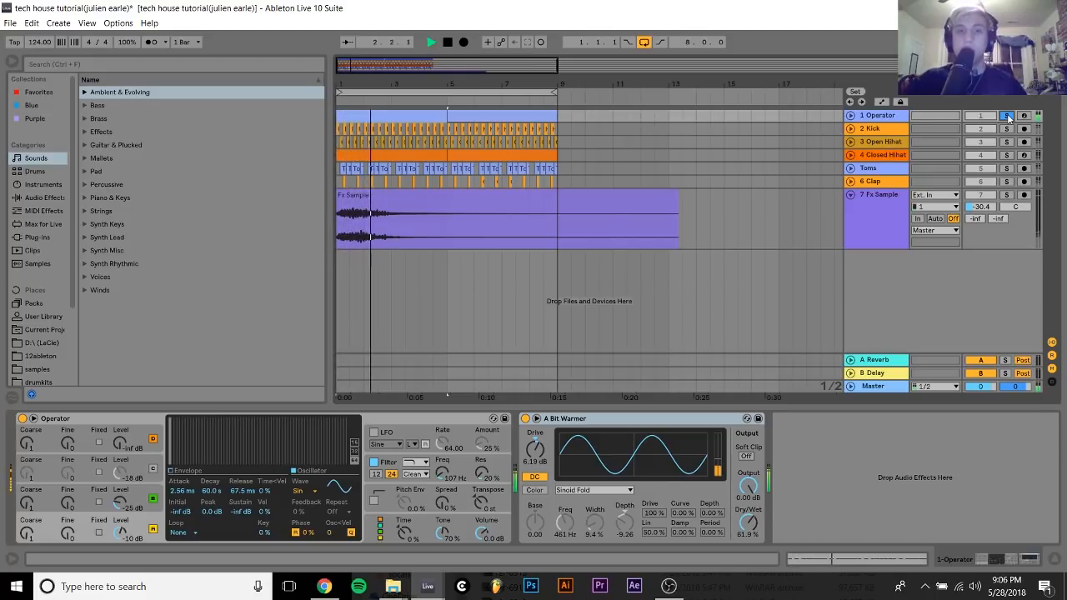
{"action": "key", "text": "space"}
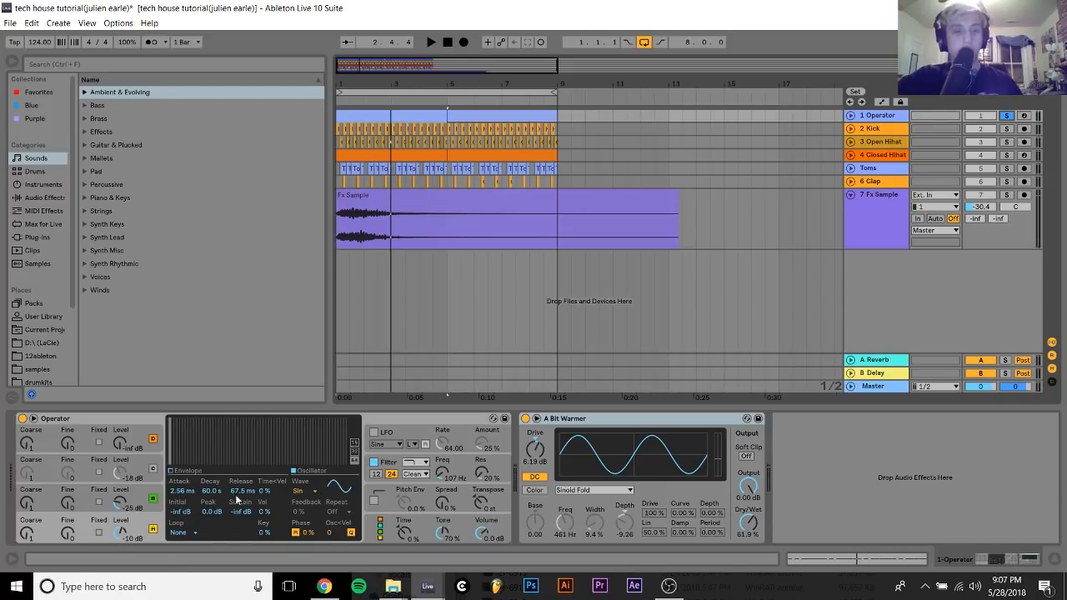
- Examine the envelope and waveform settings of Operator's oscillator B, and compare them with those of oscillator A
{"action": "left_click", "coordinate": [152, 490]}
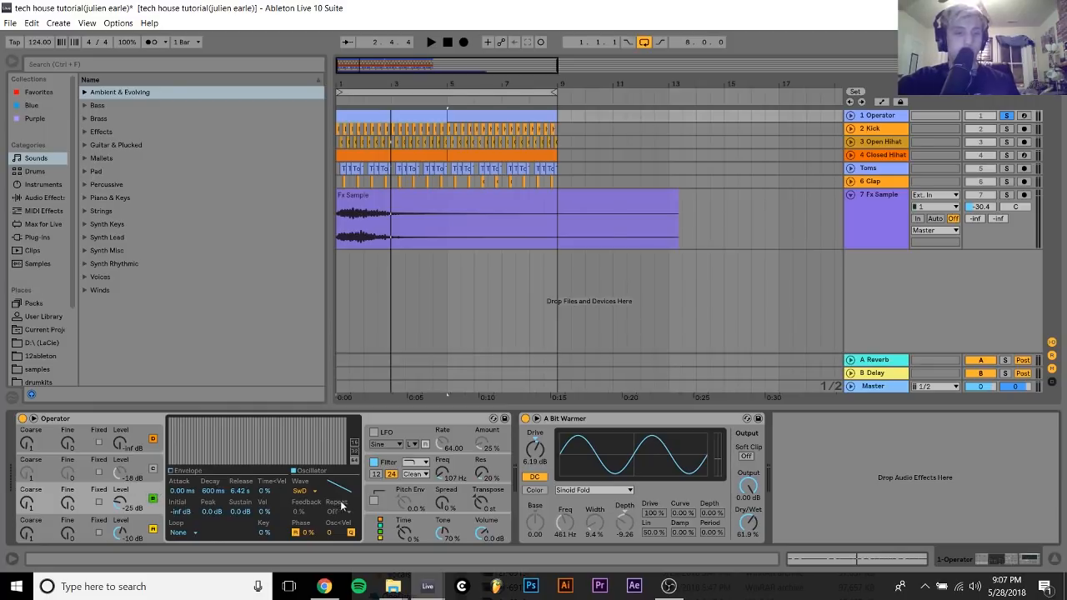
{"action": "left_click", "coordinate": [175, 472]}
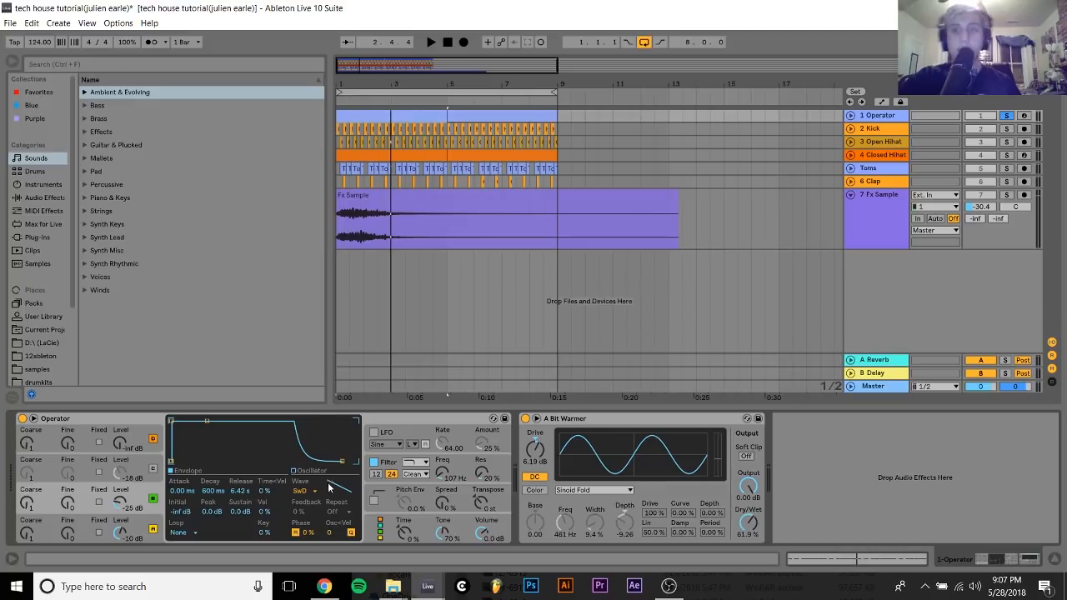
{"action": "left_click", "coordinate": [150, 522]}
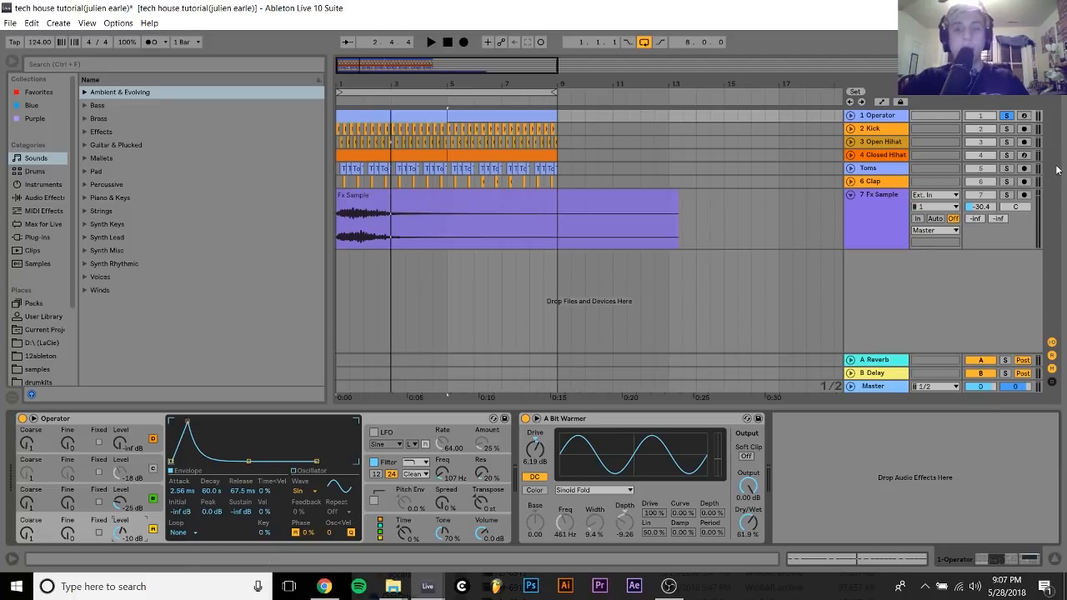
- Arm the Operator track and display Operator's filter envelope, leaving the filter on, to play notes from the computer keyboard
{"action": "left_click", "coordinate": [1022, 117]}
{"action": "left_click", "coordinate": [375, 464]}
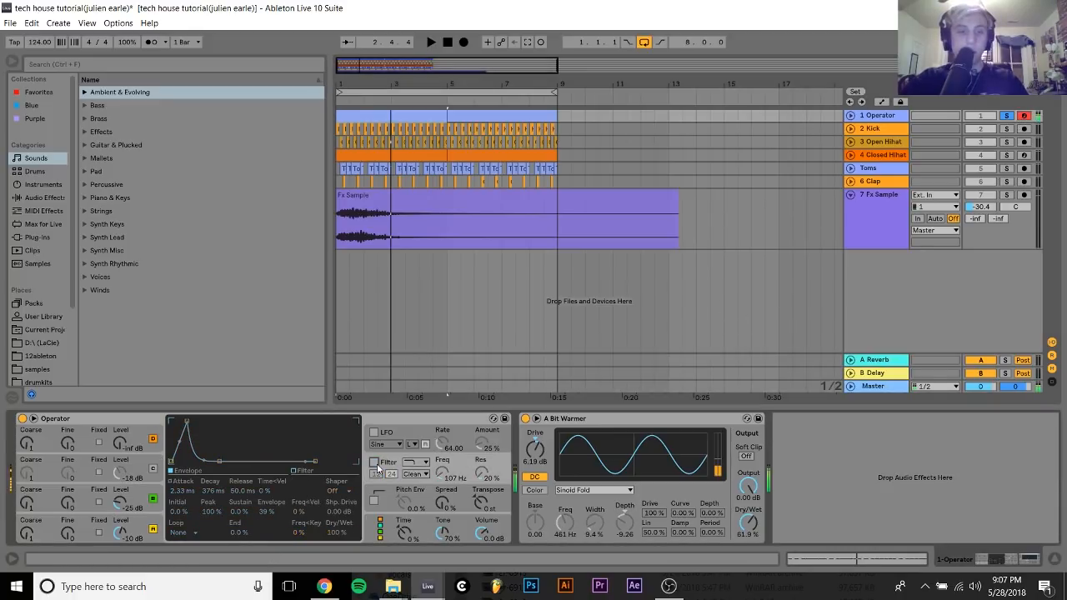
{"action": "left_click", "coordinate": [375, 463]}
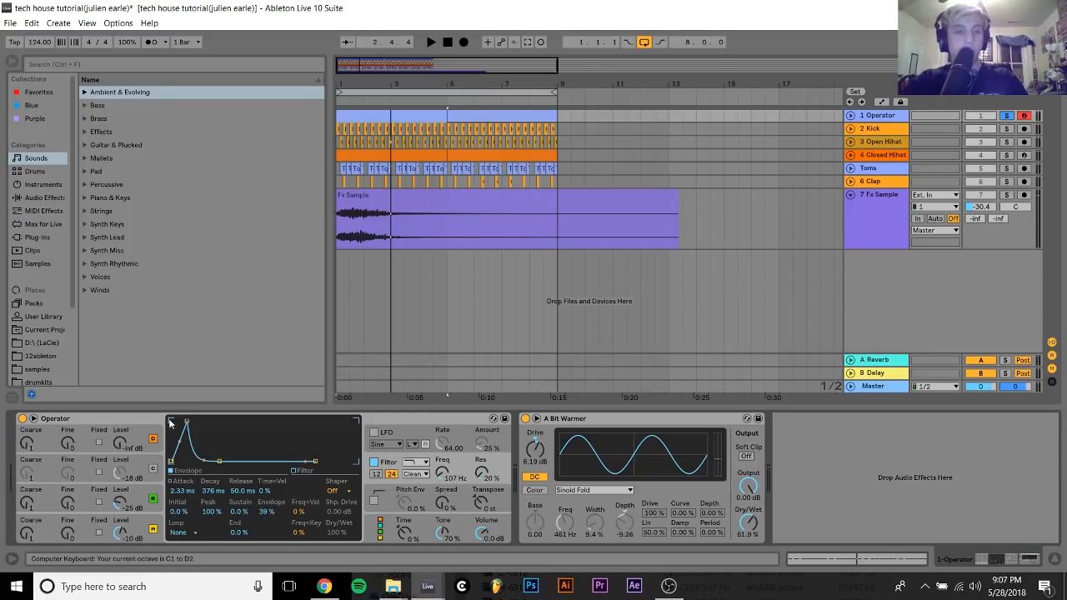
{"action": "key", "text": "z"}
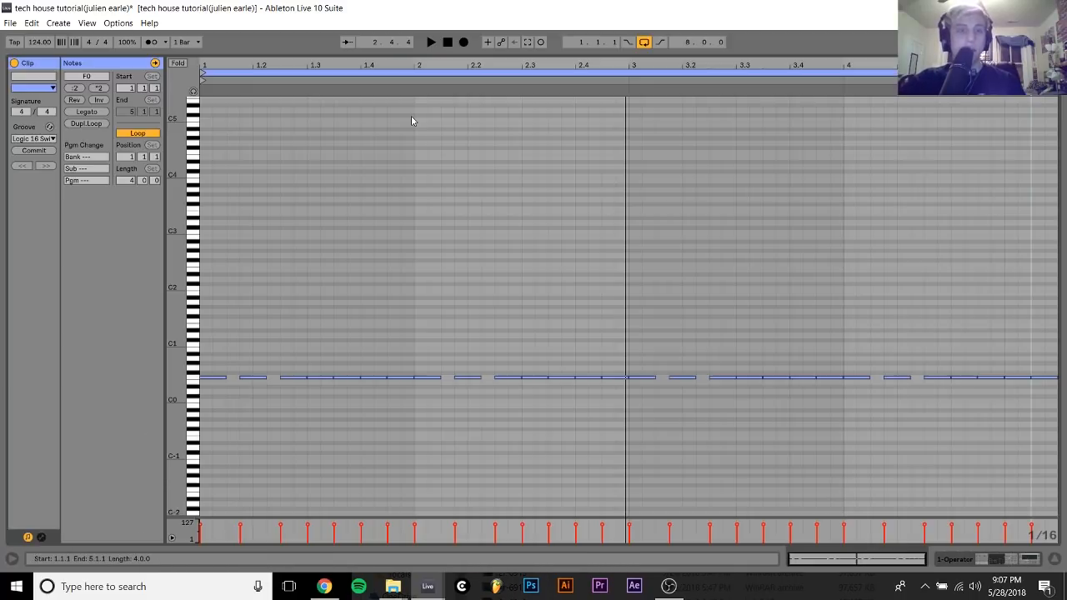
- Open the Operator track's MIDI clip in the note editor and play its F0 bass pattern
{"action": "double_click", "coordinate": [412, 113]}
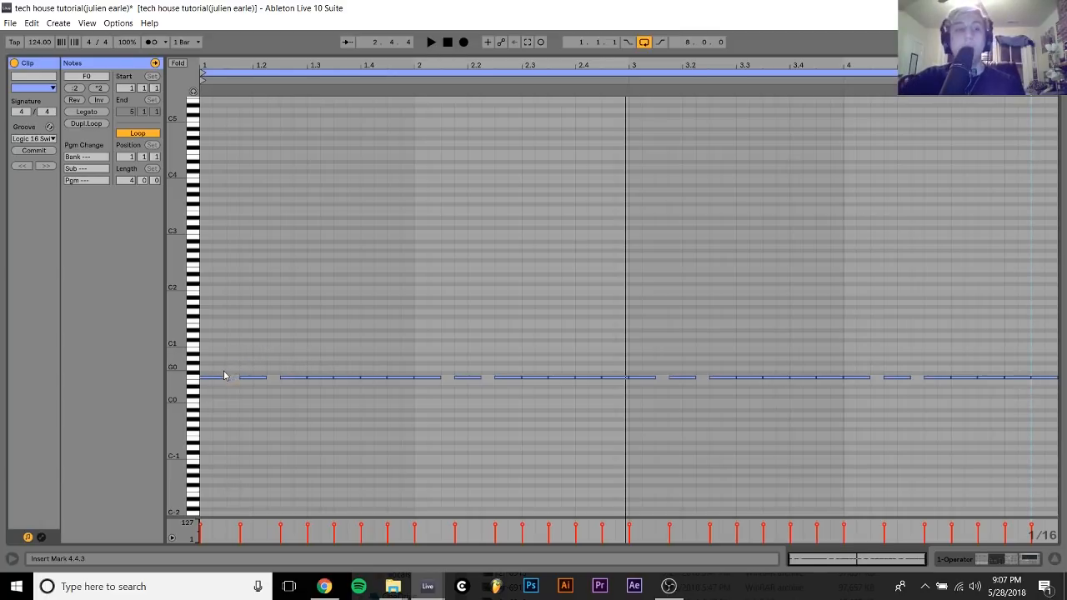
{"action": "key", "text": "space"}
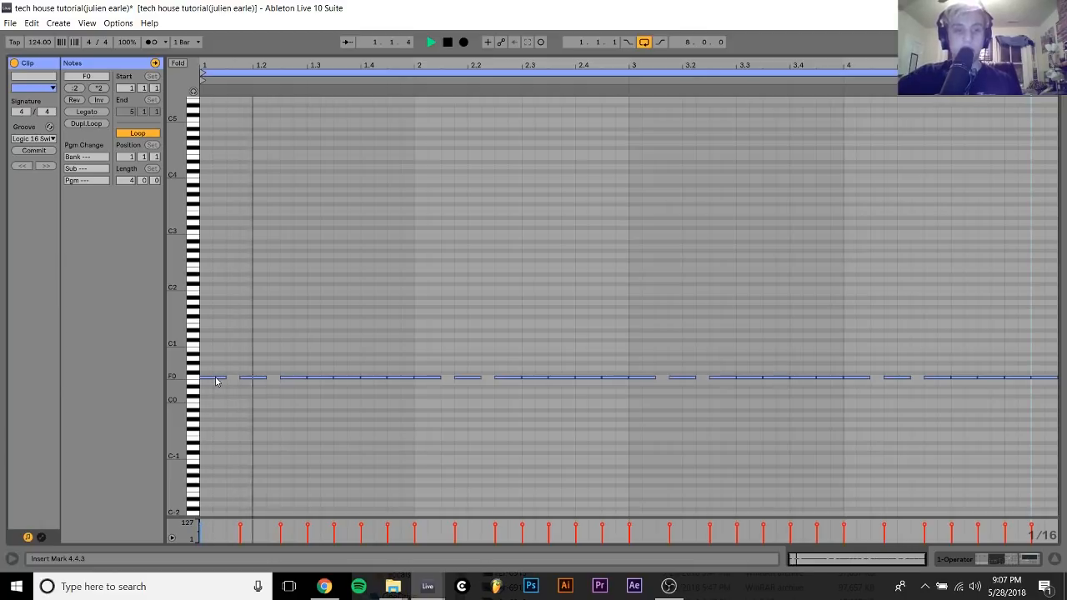
{"action": "key", "text": "space"}
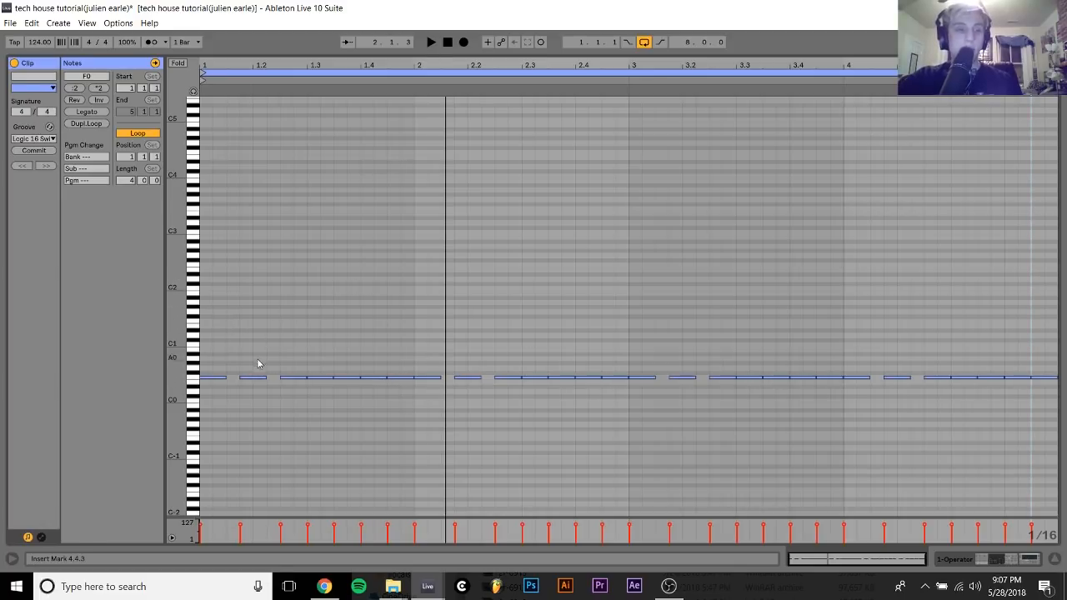
- Examine the pitch bend envelope of the Operator clip and audition it, and return to the clip's notes
{"action": "left_click", "coordinate": [41, 538]}
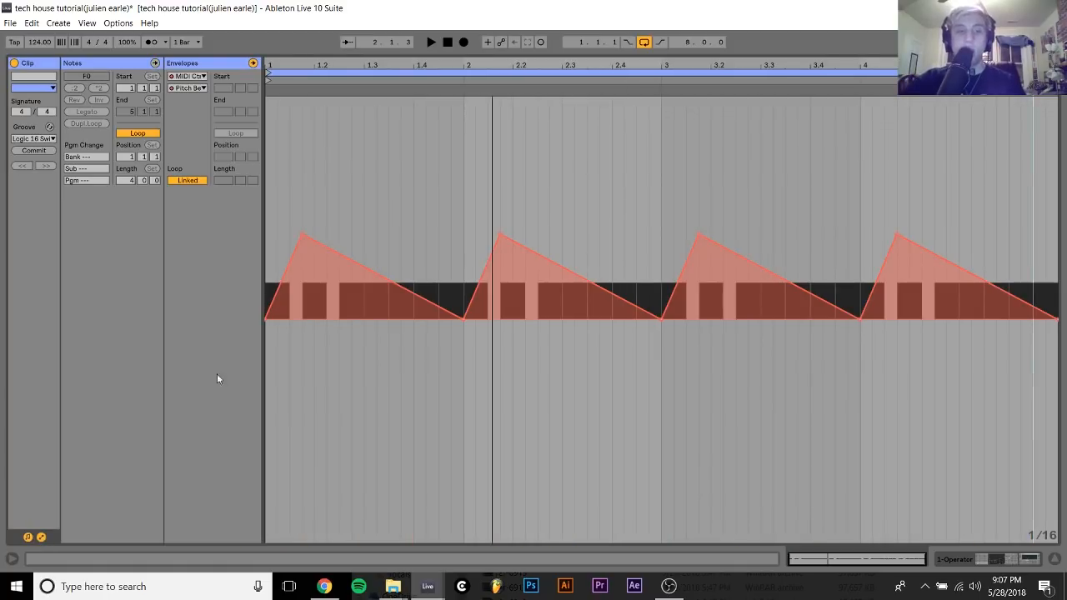
{"action": "left_click", "coordinate": [199, 76]}
{"action": "left_click", "coordinate": [190, 80]}
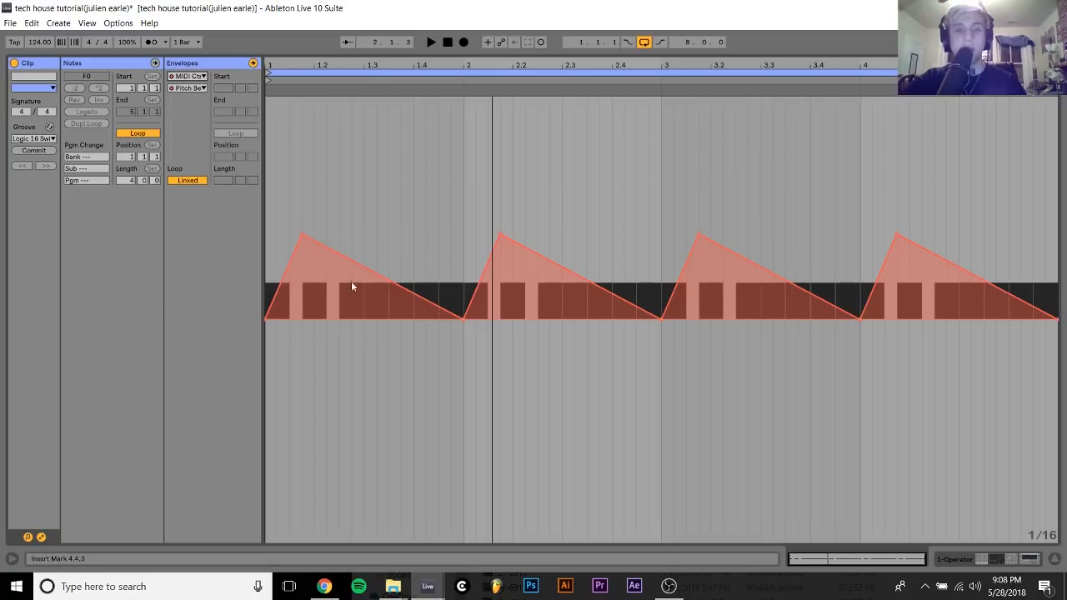
{"action": "left_click", "coordinate": [188, 88]}
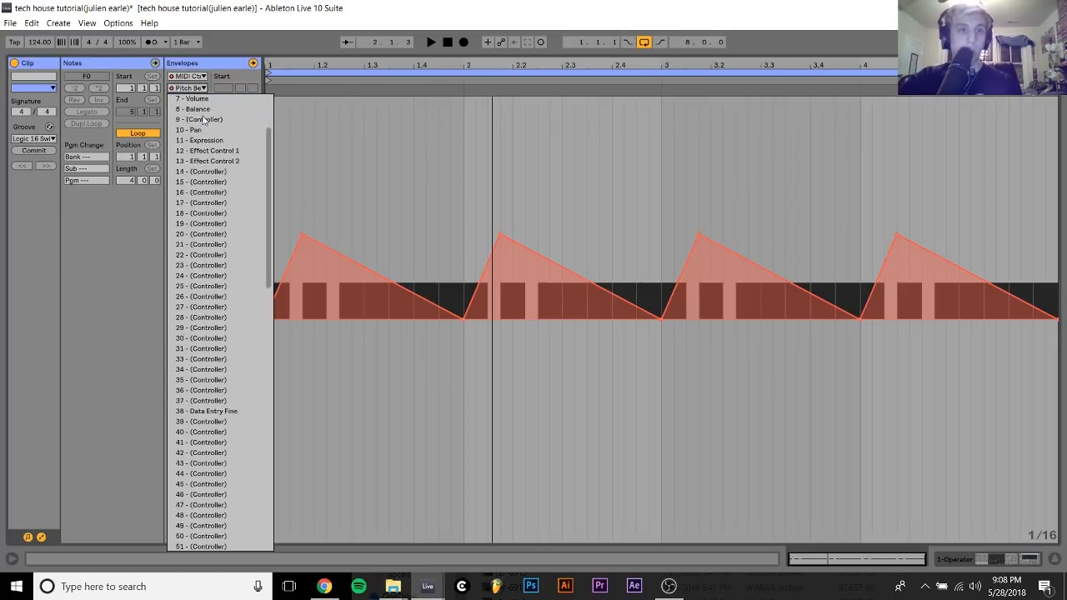
{"action": "left_click", "coordinate": [366, 193]}
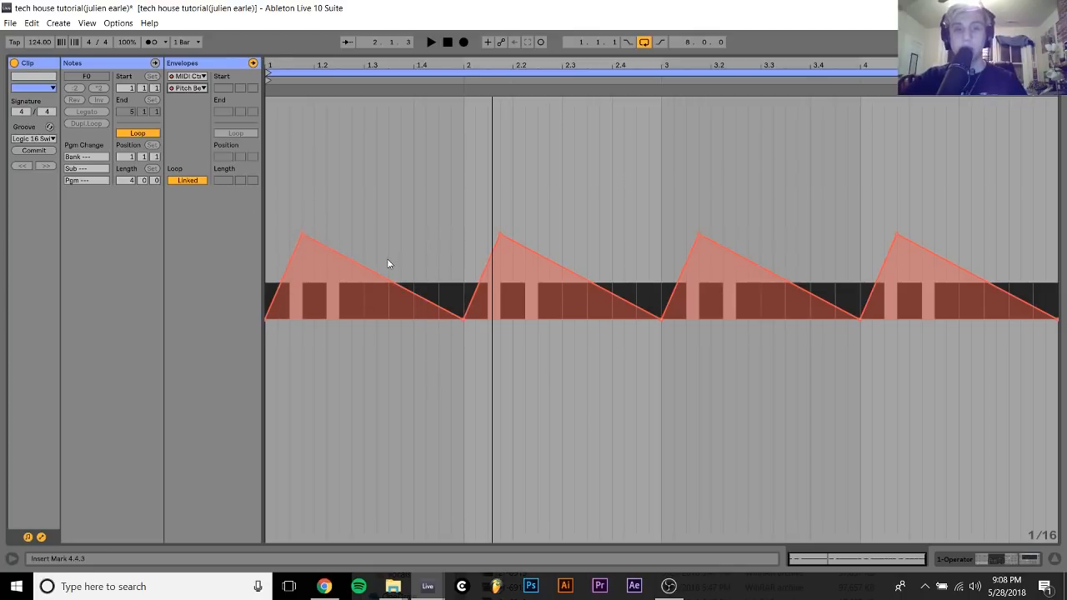
{"action": "key", "text": "space"}
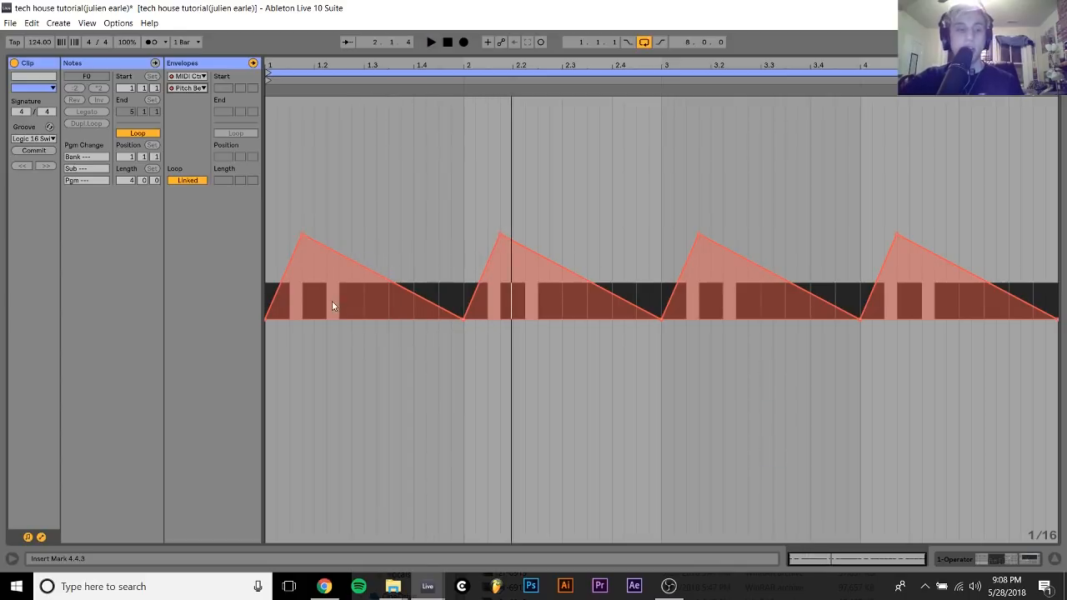
{"action": "left_click", "coordinate": [42, 537]}
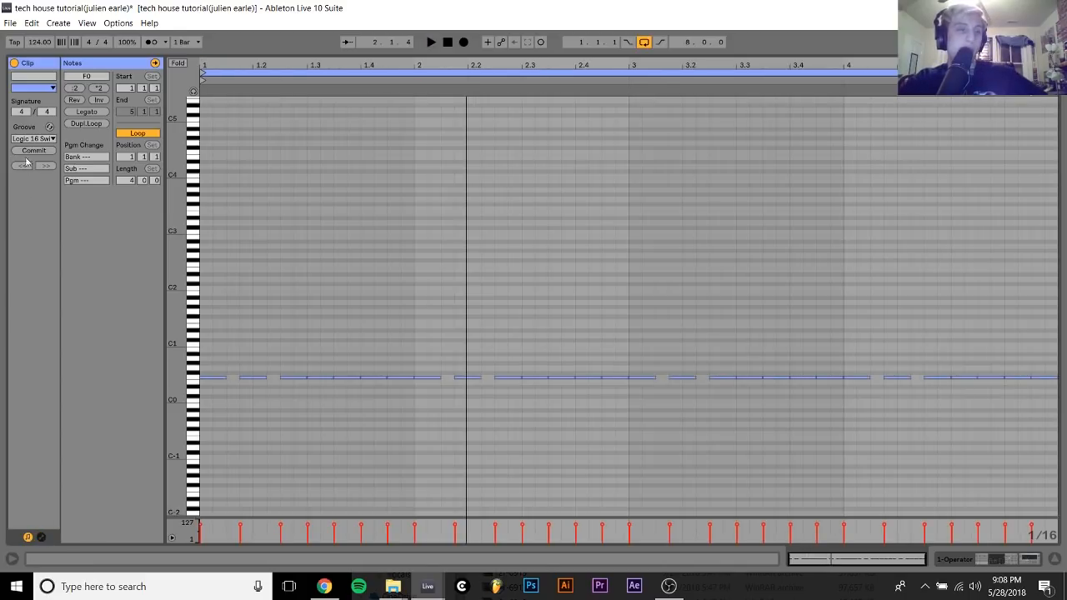
- Check the Operator clip's groove setting and the placement of the second F0 note
{"action": "left_click", "coordinate": [26, 138]}
{"action": "left_click", "coordinate": [108, 165]}
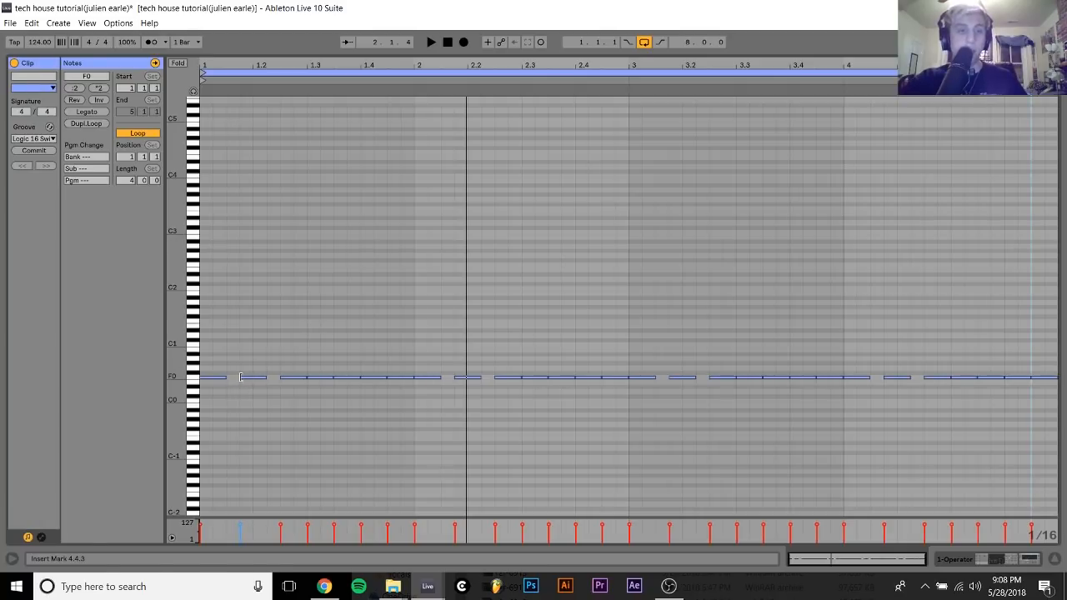
{"action": "left_click_drag", "start_coordinate": [240, 377], "coordinate": [249, 378]}
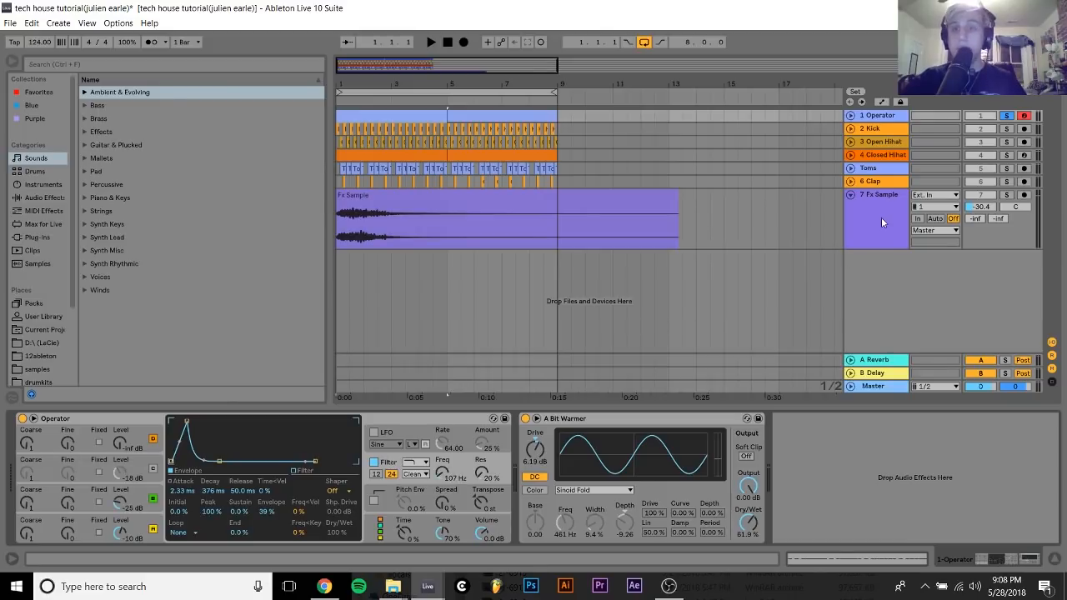
- Solo the Kick track without the Operator track and play the kick on its own
{"action": "left_click", "coordinate": [1006, 130]}
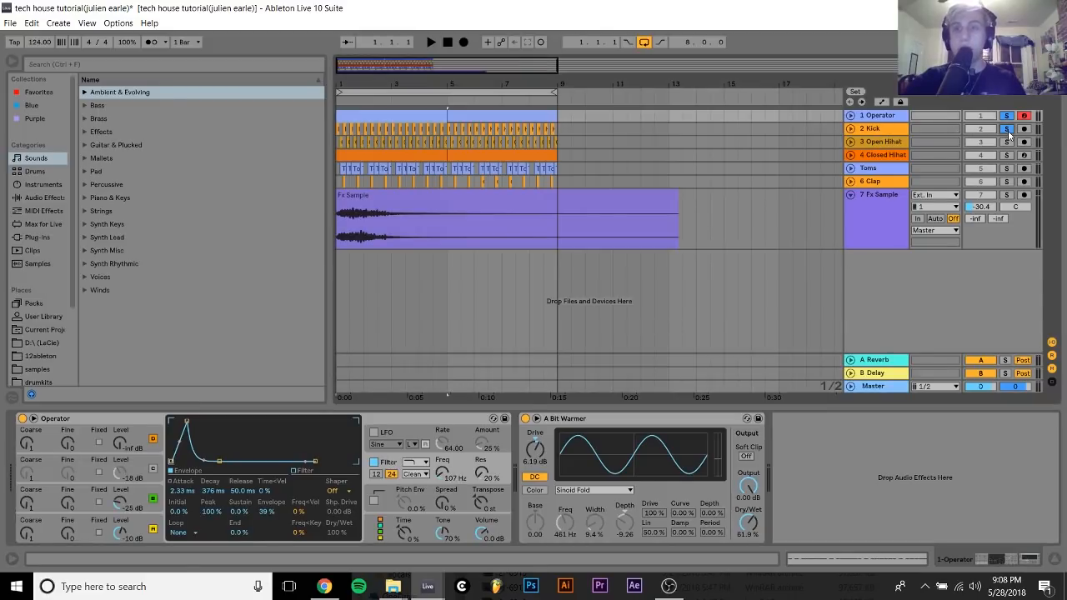
{"action": "left_click", "coordinate": [1006, 115]}
{"action": "key", "text": "space"}
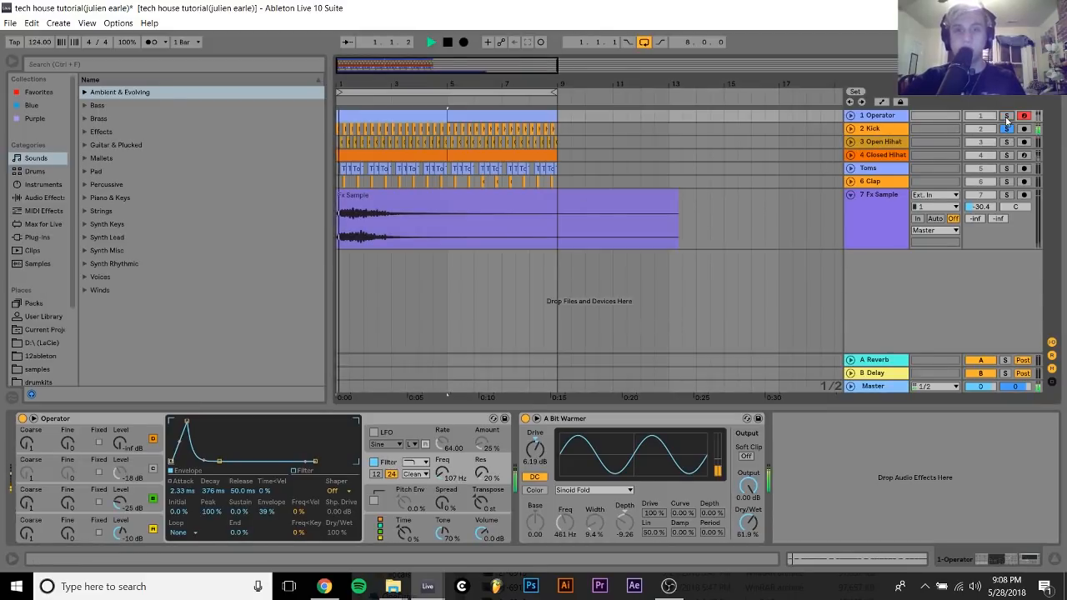
- Unfold the Kick track to inspect its waveforms, and play from the first kick clip
{"action": "left_click", "coordinate": [849, 129]}
{"action": "left_click_drag", "start_coordinate": [347, 83], "coordinate": [349, 132]}
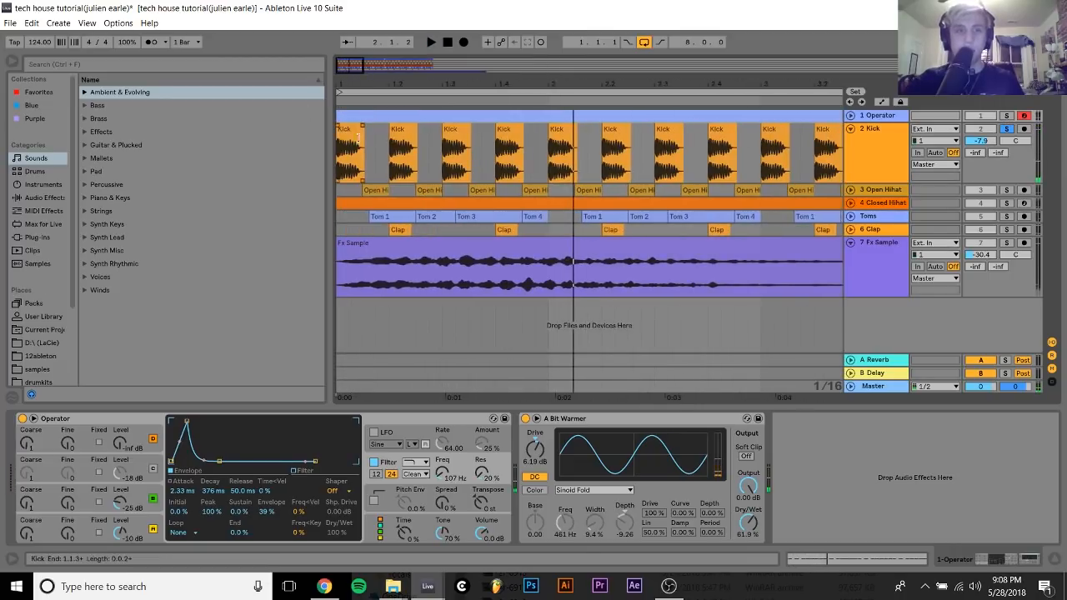
{"action": "left_click", "coordinate": [353, 131]}
{"action": "key", "text": "space"}
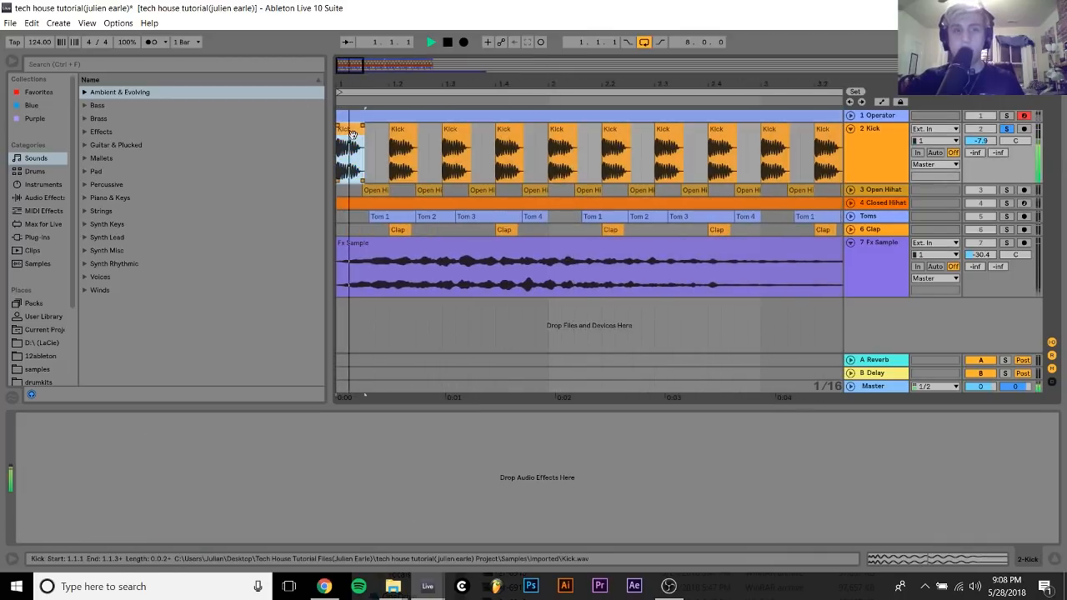
- Solo the Operator track alongside the Kick, fold the Kick track and play bass and kick together
{"action": "left_click", "coordinate": [1006, 116]}
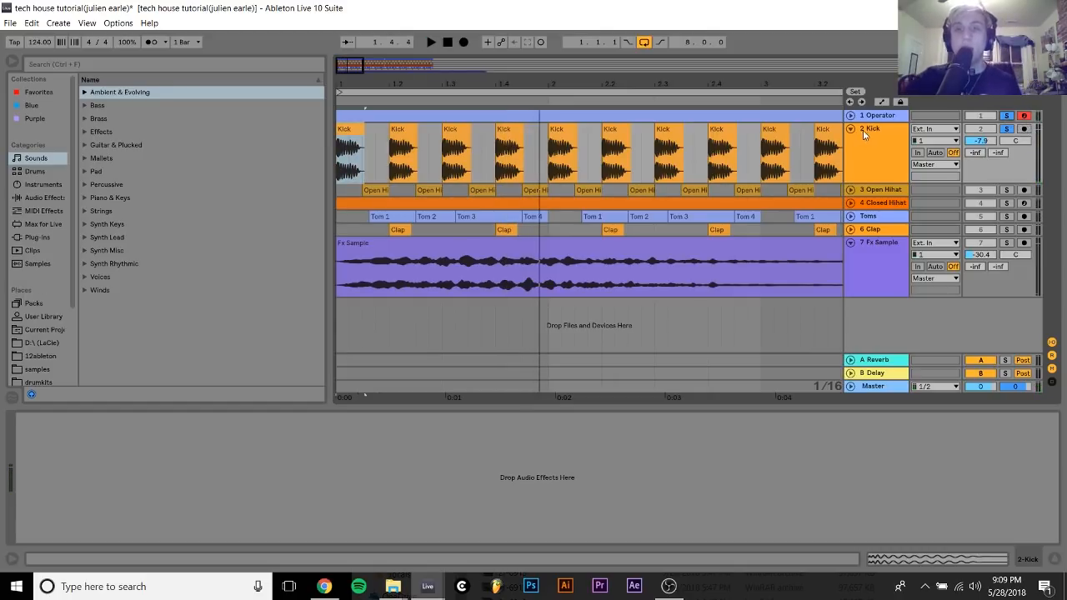
{"action": "left_click", "coordinate": [849, 129]}
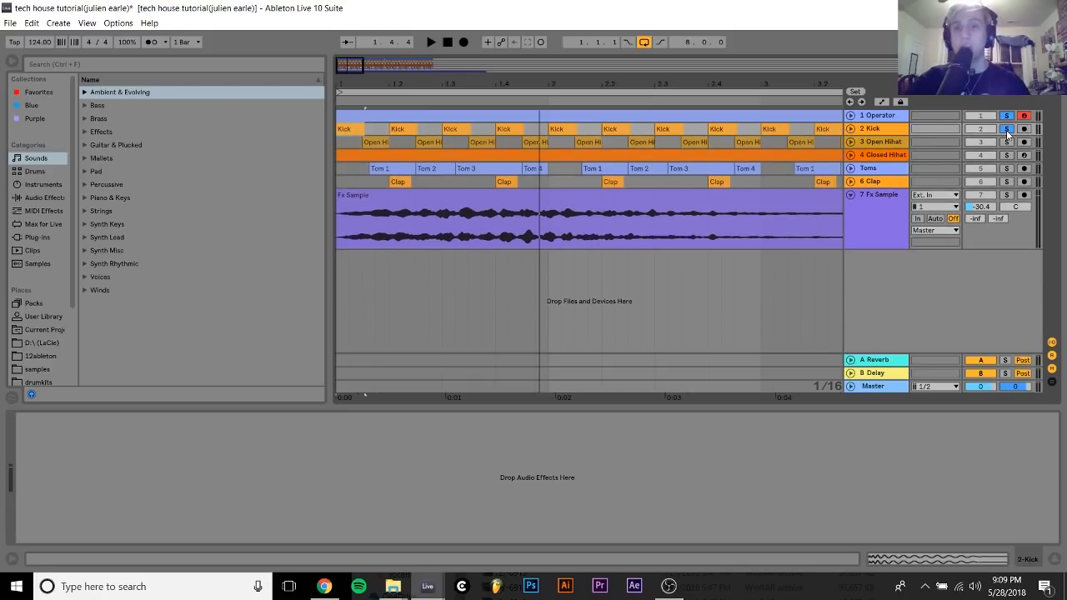
{"action": "key", "text": "space"}
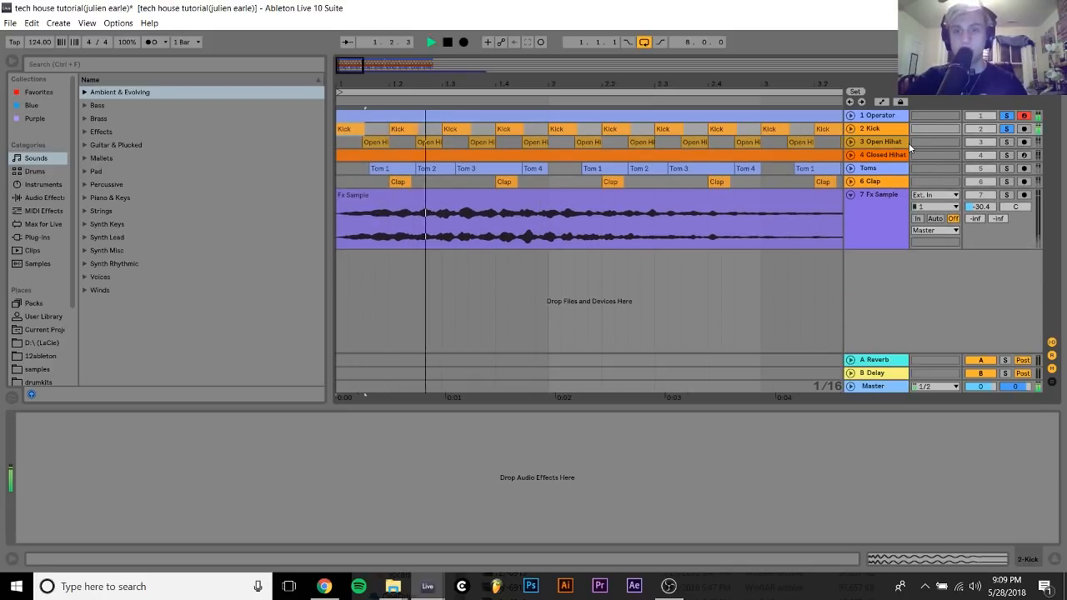
{"action": "key", "text": "space"}
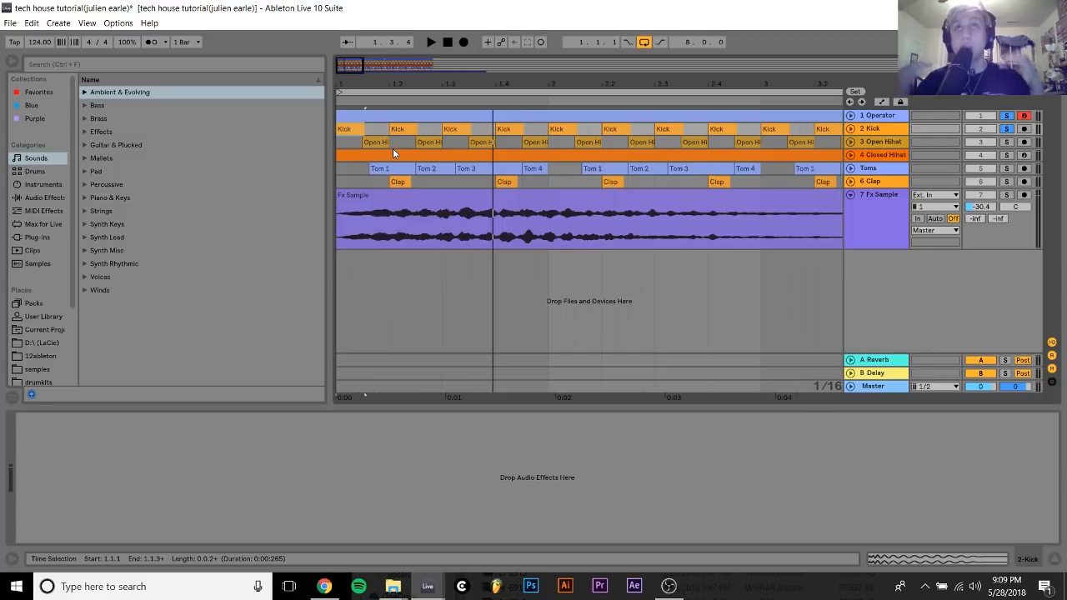
- Audition the Toms track soloed together with the Kick and Operator, and take the Toms out of solo
{"action": "left_click", "coordinate": [870, 171]}
{"action": "left_click", "coordinate": [1007, 169]}
{"action": "key", "text": "space"}
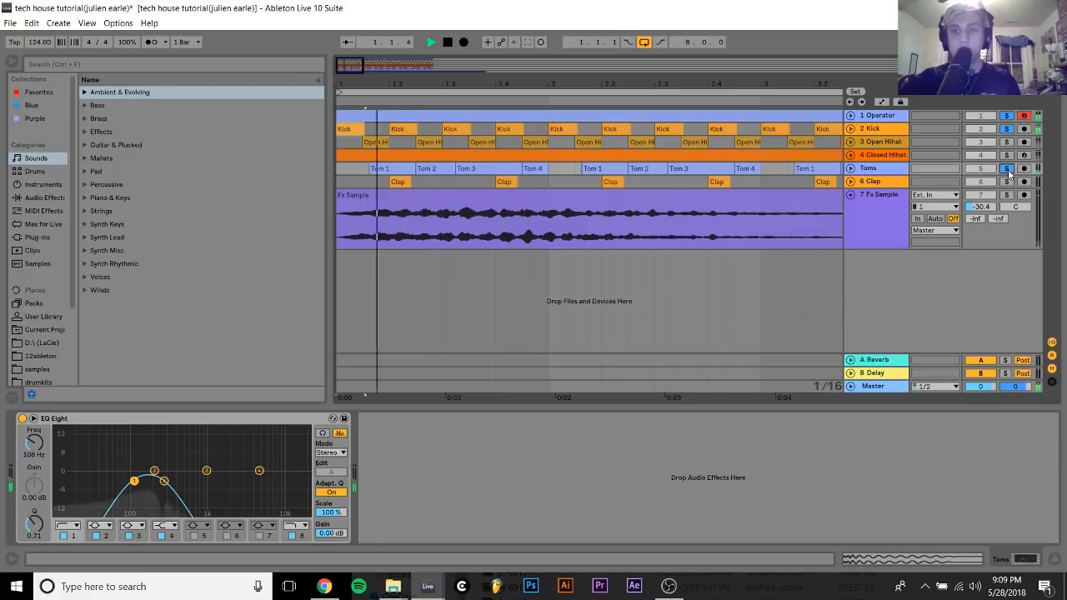
{"action": "key", "text": "space"}
{"action": "left_click", "coordinate": [1007, 168]}
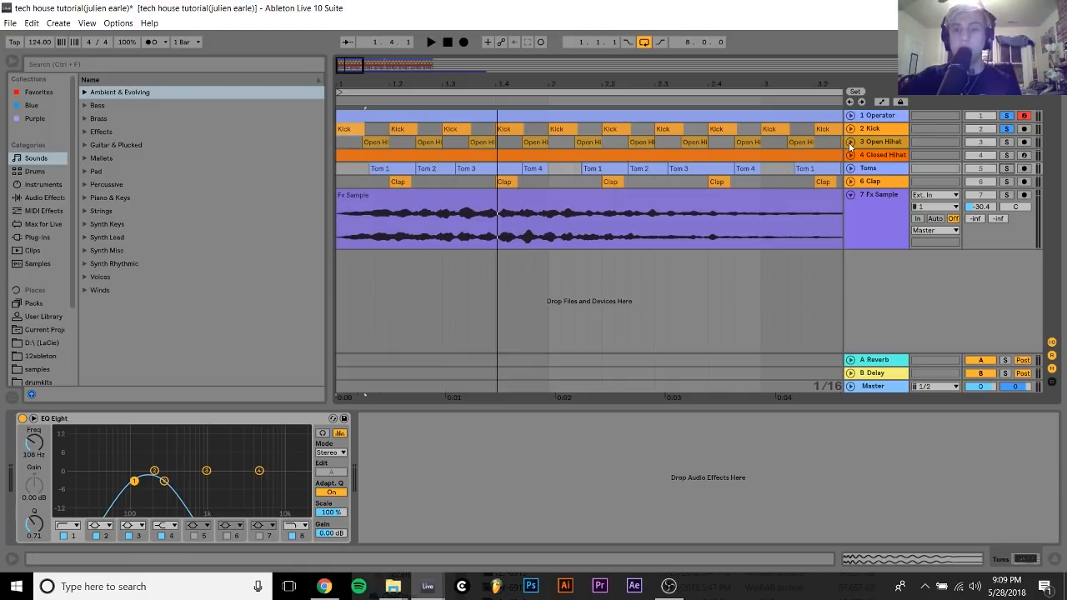
- Play the soloed Kick alone, and add the Operator track to the solo during playback to compare them
{"action": "left_click", "coordinate": [1005, 129]}
{"action": "key", "text": "space"}
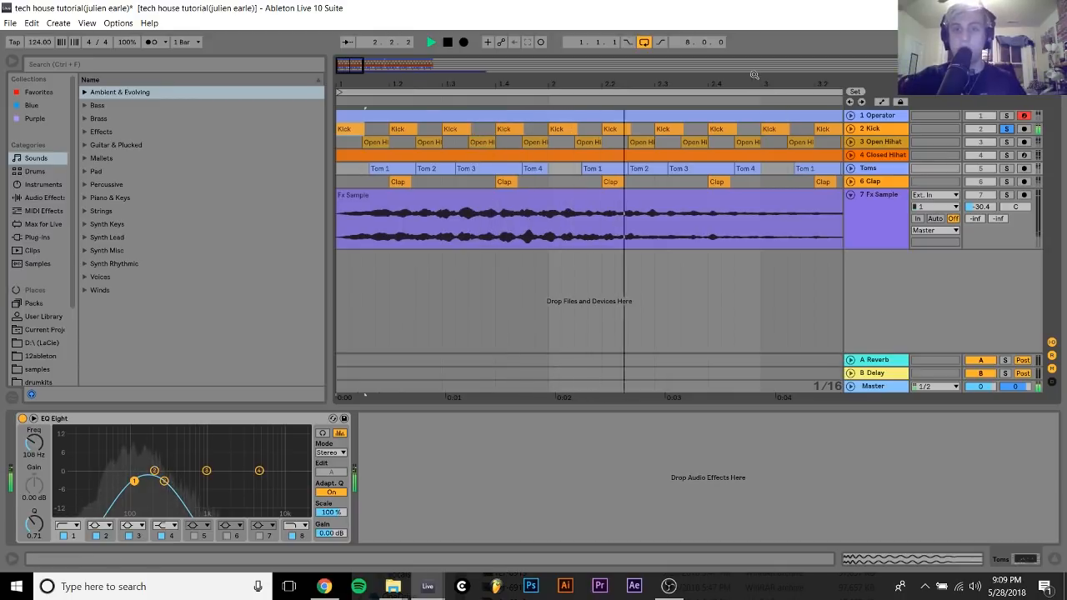
{"action": "key", "text": "minus"}
{"action": "left_click", "coordinate": [1007, 116], "text": "ctrl"}
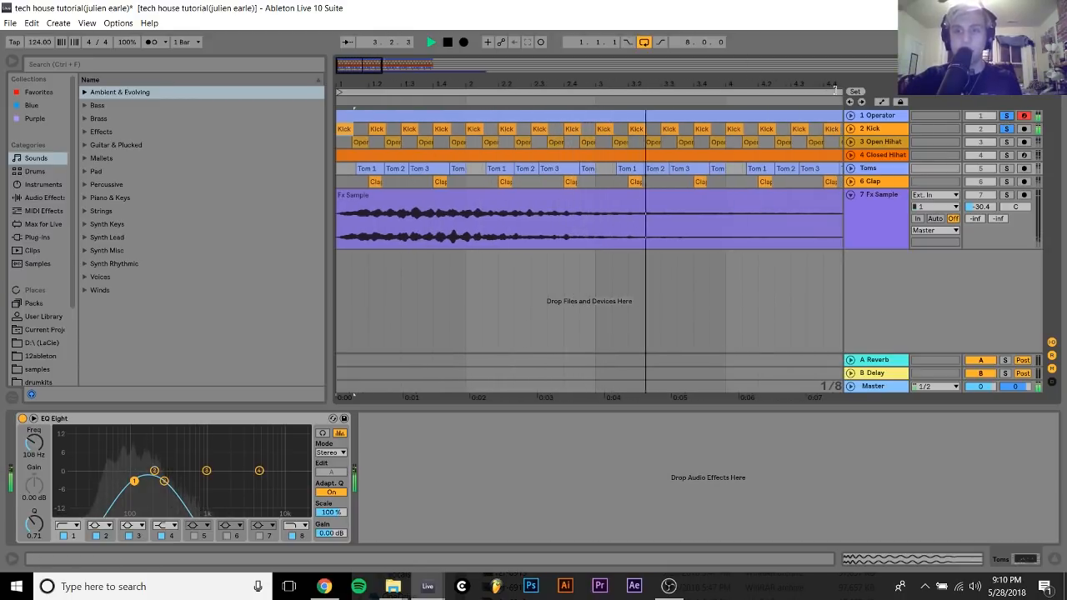
{"action": "left_click_drag", "start_coordinate": [815, 86], "coordinate": [490, 86]}
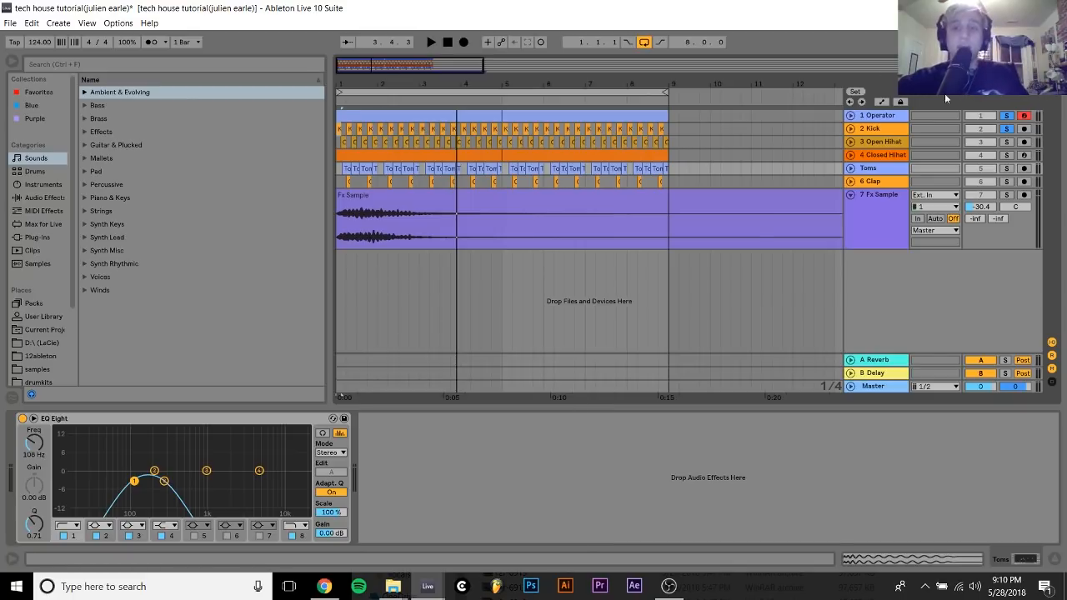
- Solo only the Kick track again, play it and unfold the track to show its mixer values
{"action": "left_click", "coordinate": [885, 130]}
{"action": "left_click", "coordinate": [1007, 129]}
{"action": "key", "text": "space"}
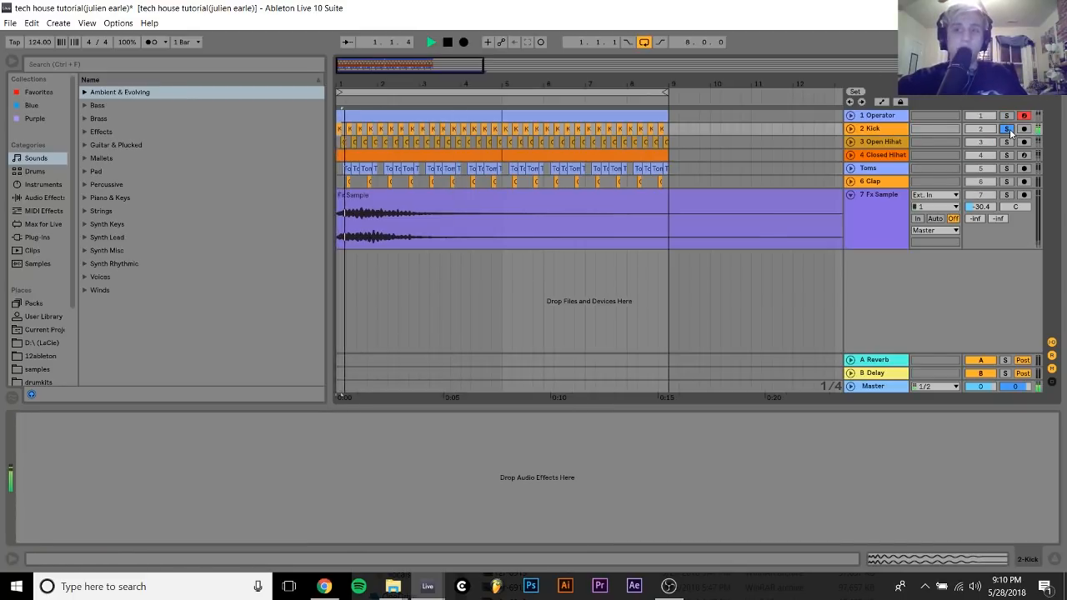
{"action": "left_click", "coordinate": [850, 129]}
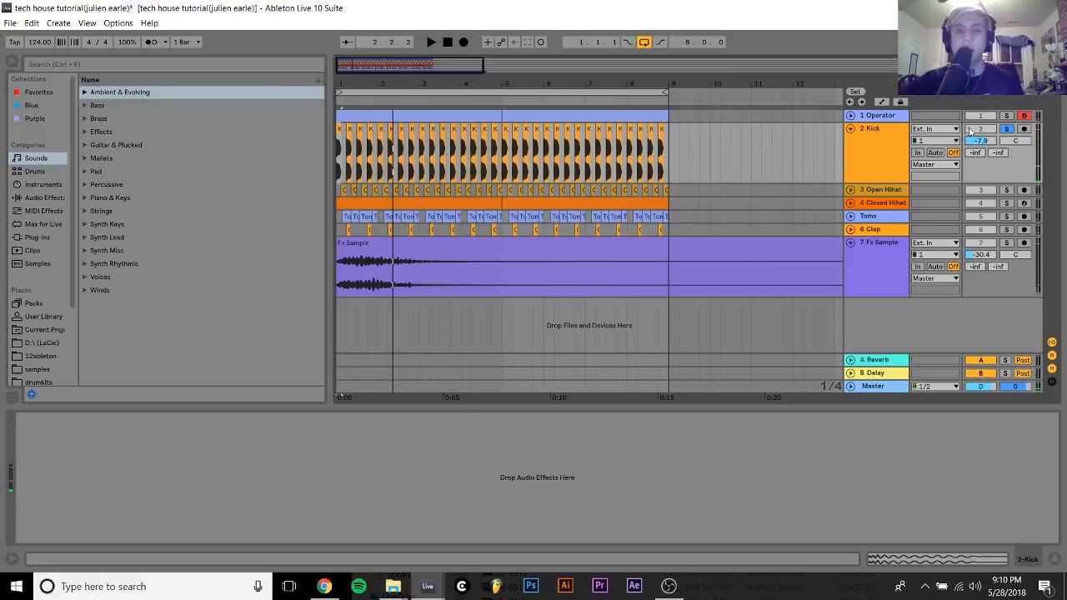
{"action": "key", "text": "space"}
- Add the Operator track to the Kick solo and play both tracks from the start
{"action": "key", "text": "space"}
{"action": "left_click", "coordinate": [1005, 116], "text": "ctrl"}
{"action": "key", "text": "space"}
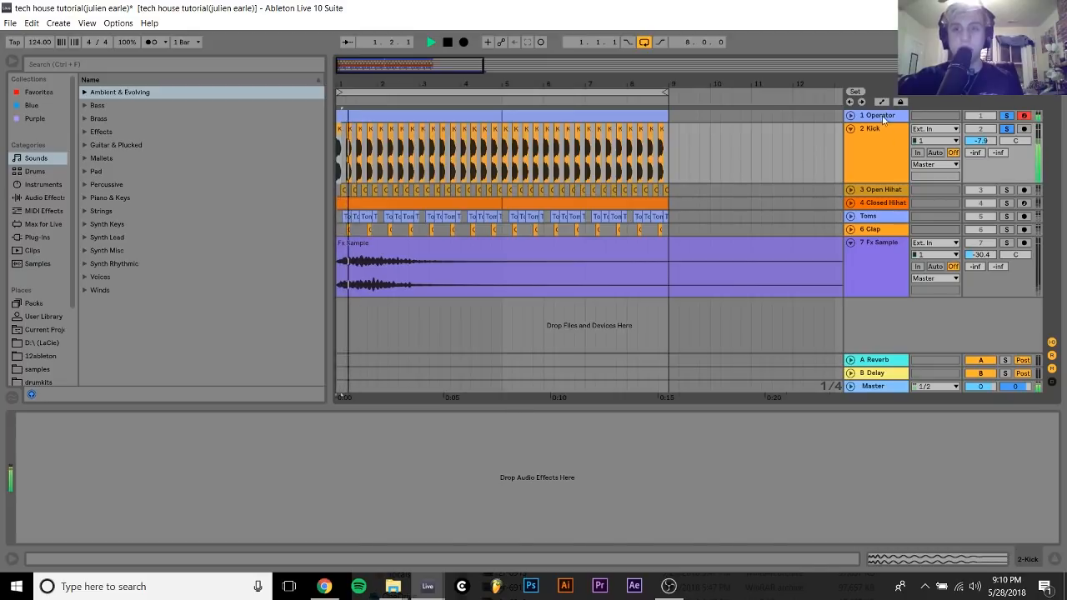
- Show the Operator track's devices, select the Kick track, and play the soloed Kick and Operator briefly from the start
{"action": "left_click", "coordinate": [885, 116]}
{"action": "key", "text": "space"}
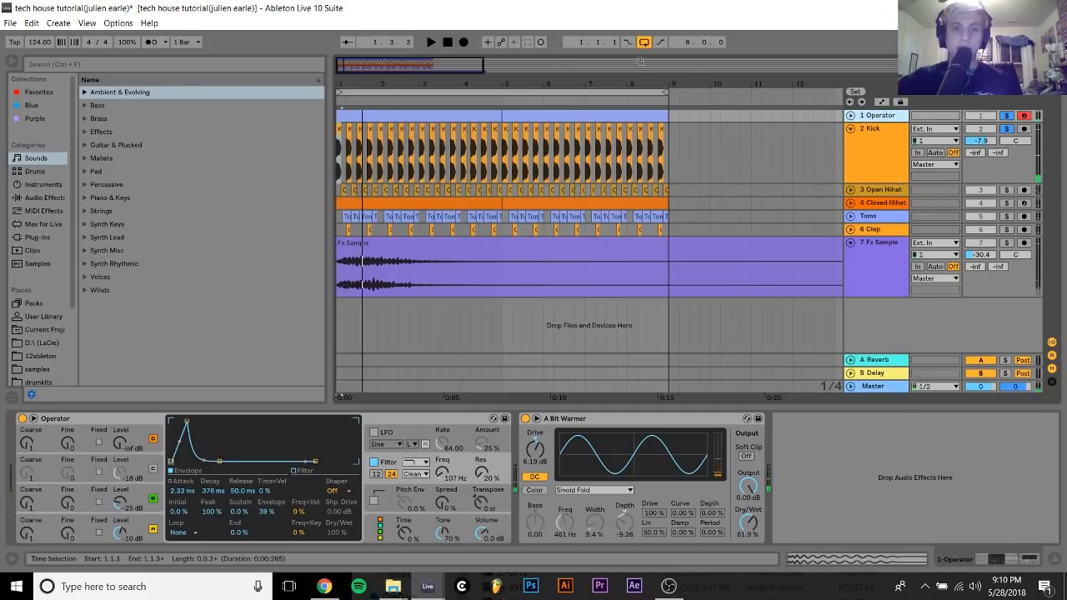
{"action": "left_click", "coordinate": [890, 139]}
{"action": "key", "text": "space"}
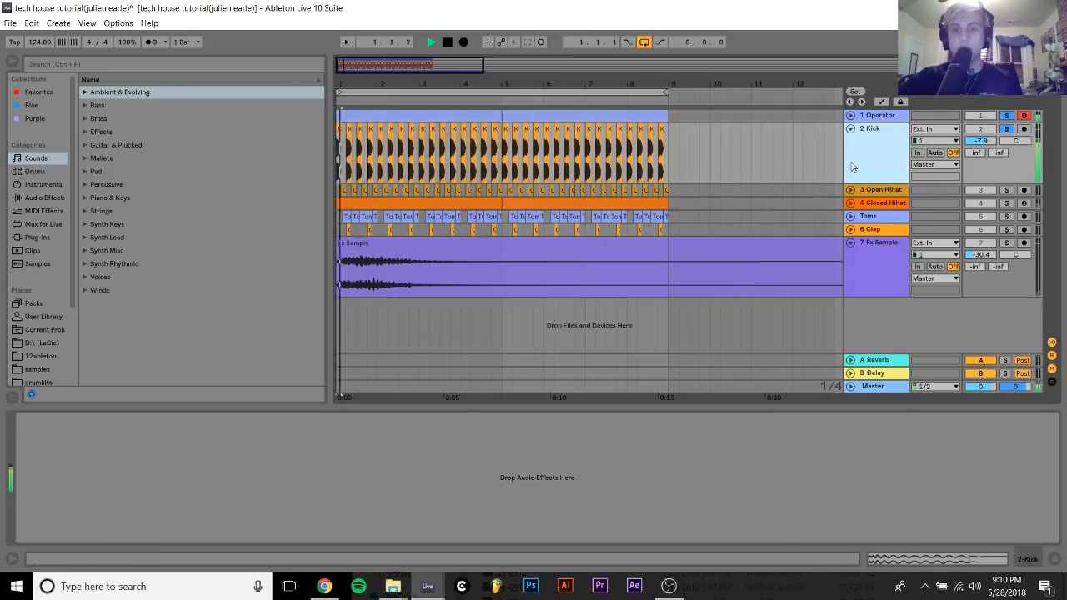
{"action": "key", "text": "space"}
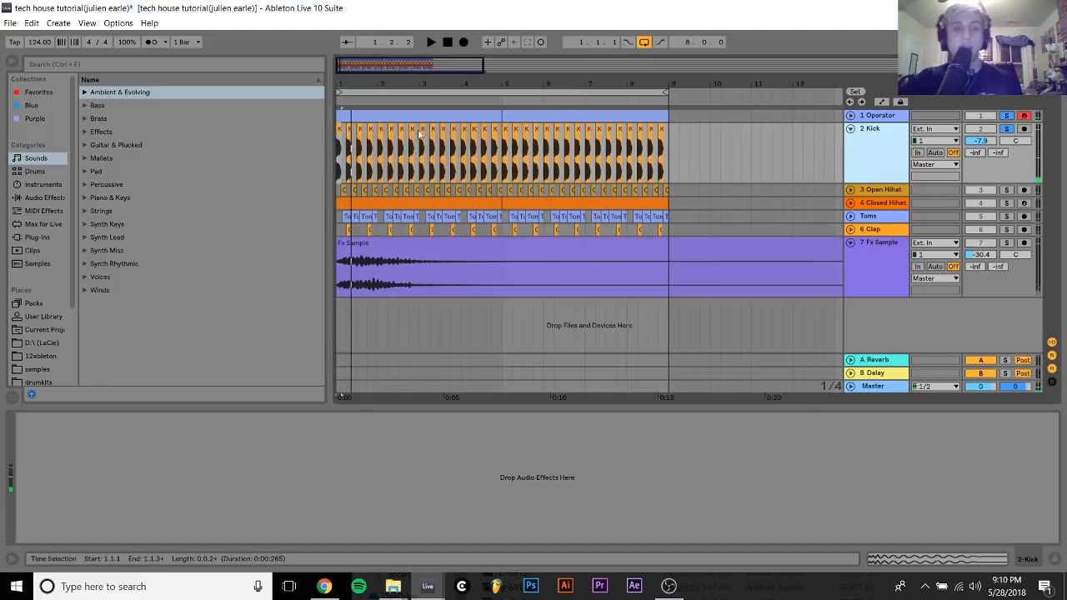
{"action": "left_click", "coordinate": [342, 186]}
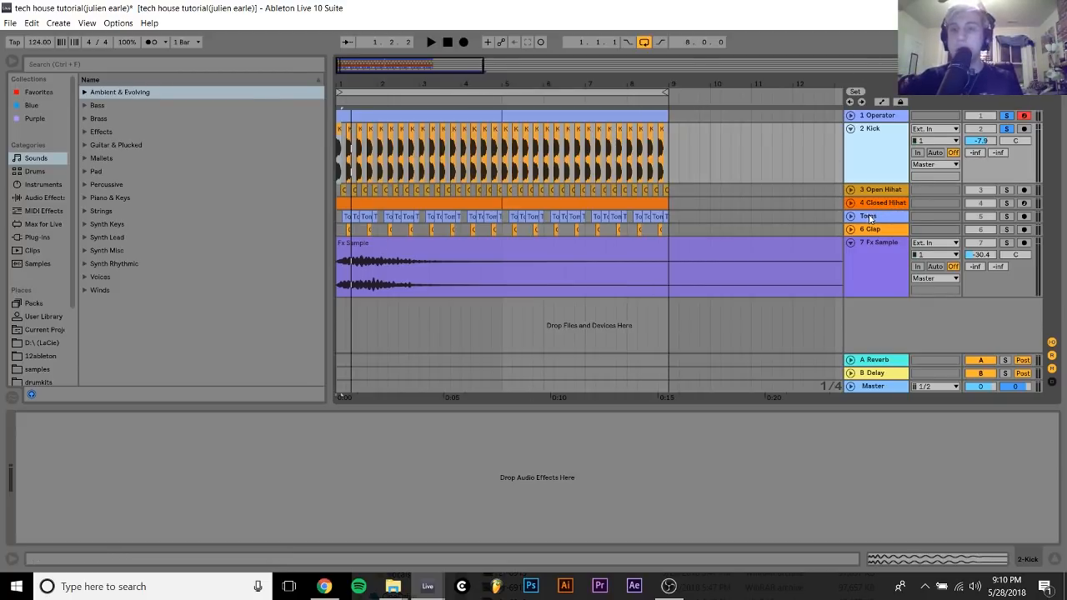
- Solo the Open Hihat and Closed Hihat tracks together, play them, and unfold both tracks to show their clips
{"action": "left_click", "coordinate": [889, 191]}
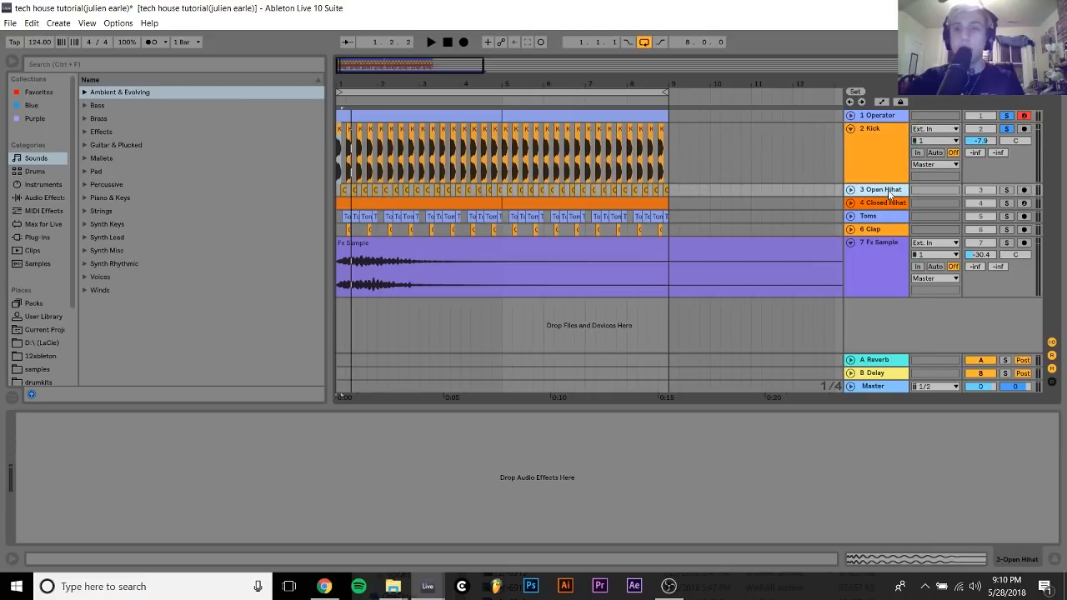
{"action": "left_click", "coordinate": [1006, 190]}
{"action": "left_click", "coordinate": [1006, 203], "text": "ctrl"}
{"action": "key", "text": "space"}
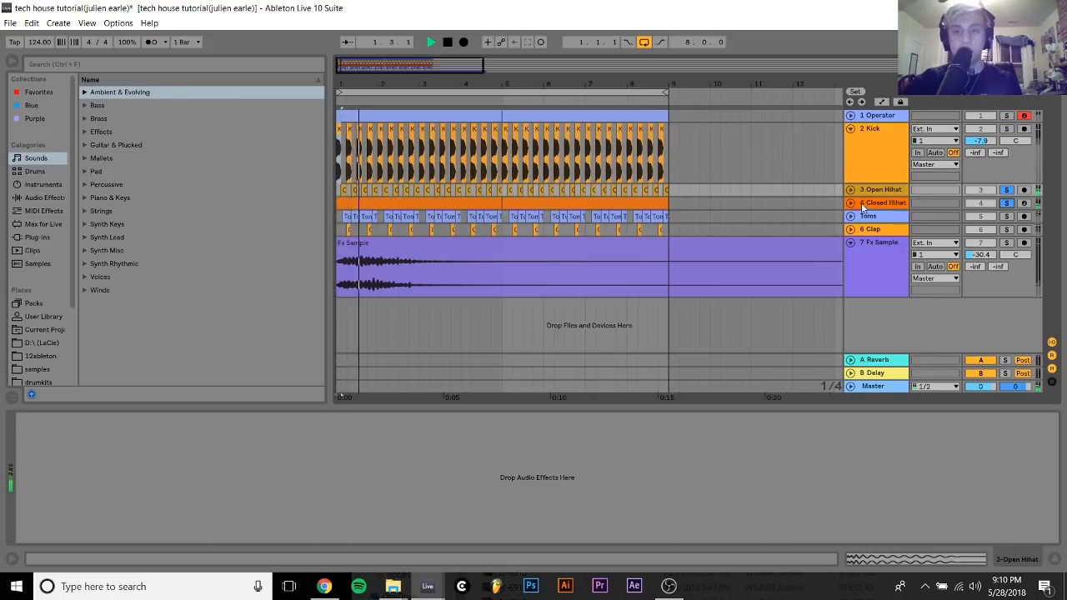
{"action": "left_click", "coordinate": [850, 204]}
{"action": "left_click", "coordinate": [850, 190]}
{"action": "key", "text": "space"}
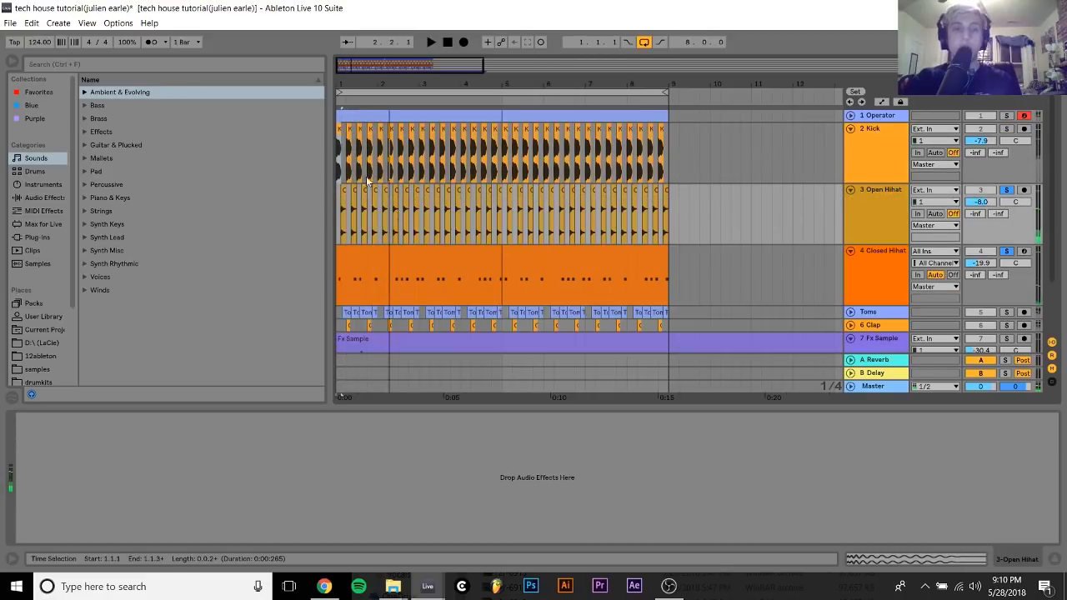
- Solo only the Closed Hihat track, play its MIDI pattern, and turn on the metronome for reference
{"action": "scroll", "coordinate": [397, 218], "scroll_direction": "up", "scroll_amount": 5}
{"action": "left_click", "coordinate": [396, 254]}
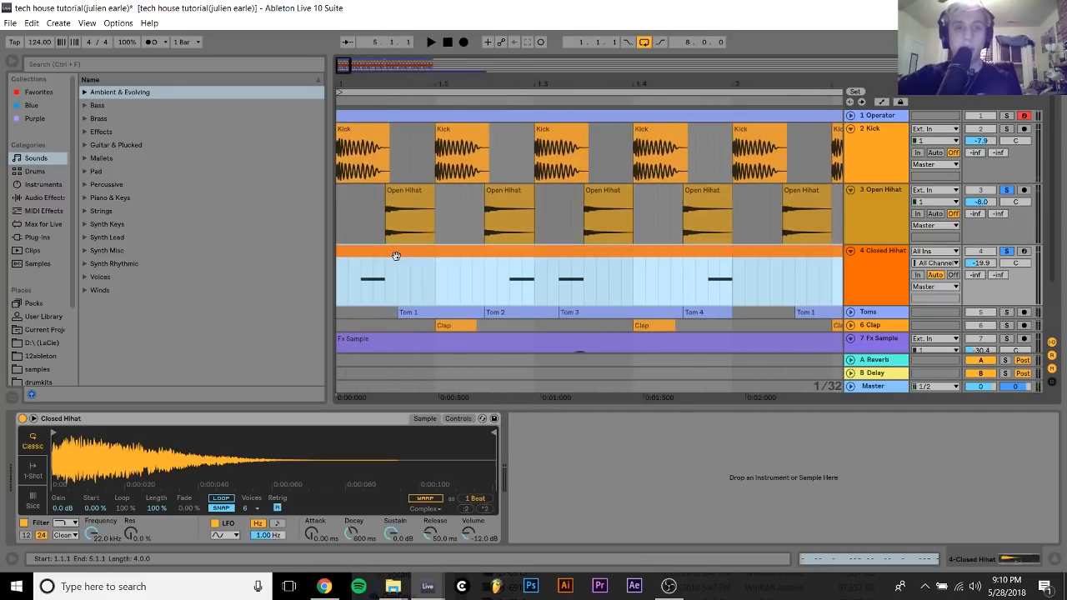
{"action": "left_click", "coordinate": [1006, 251]}
{"action": "key", "text": "space"}
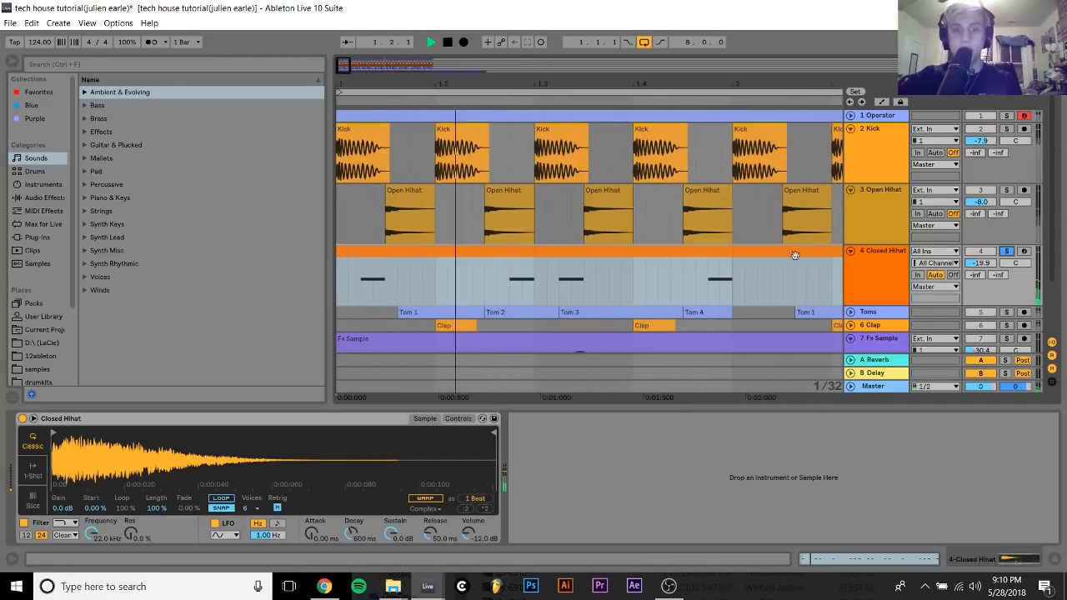
{"action": "left_click", "coordinate": [153, 43]}
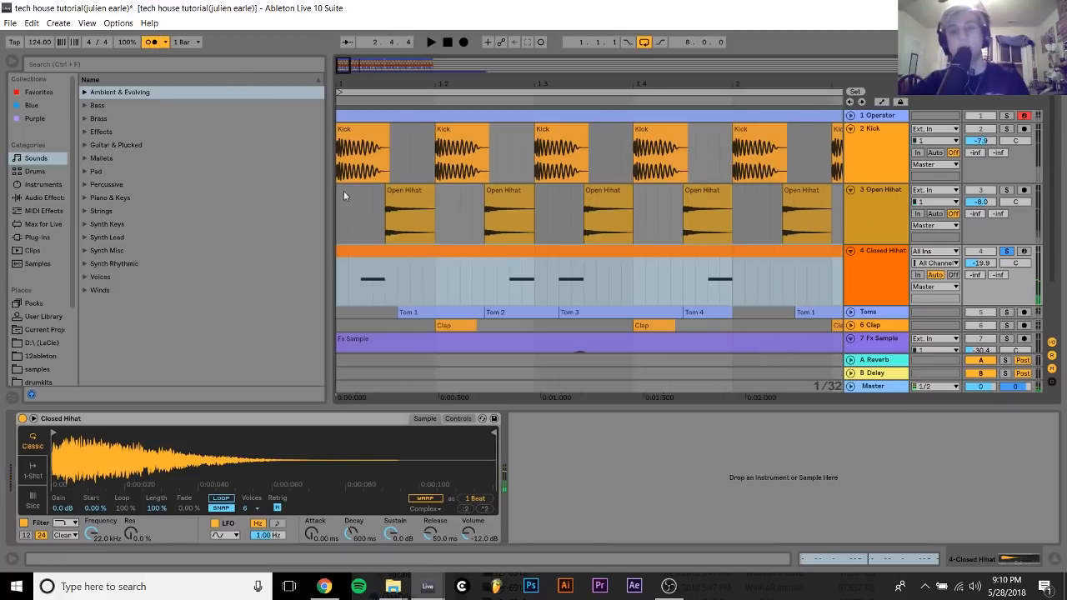
- Inspect the Closed Hihat clip's C3 notes, place the insert mark at 1.2.4, and return to the track's device
{"action": "double_click", "coordinate": [414, 250]}
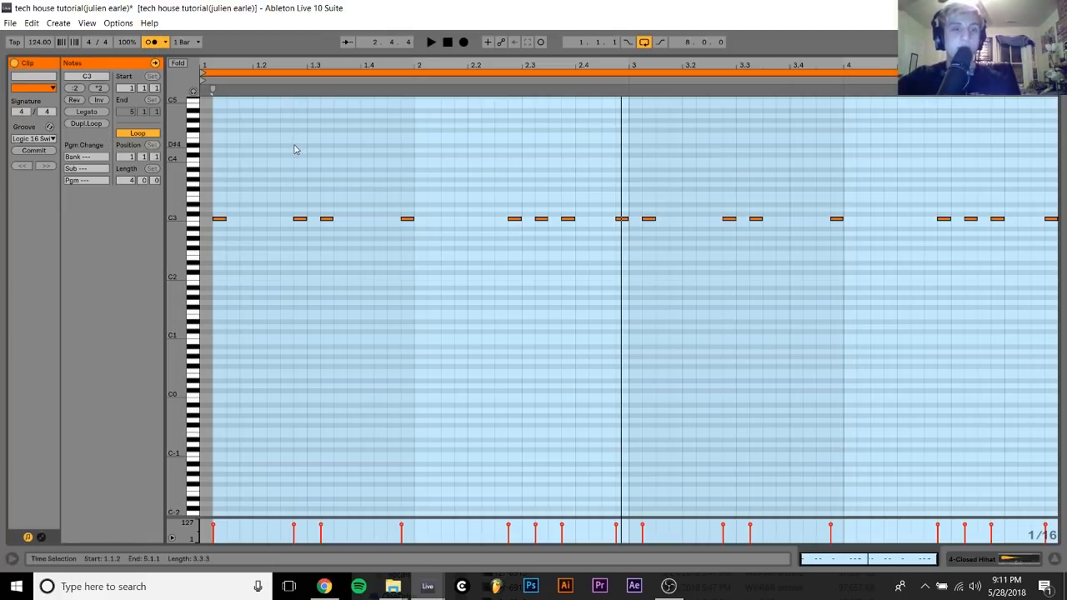
{"action": "left_click", "coordinate": [294, 149]}
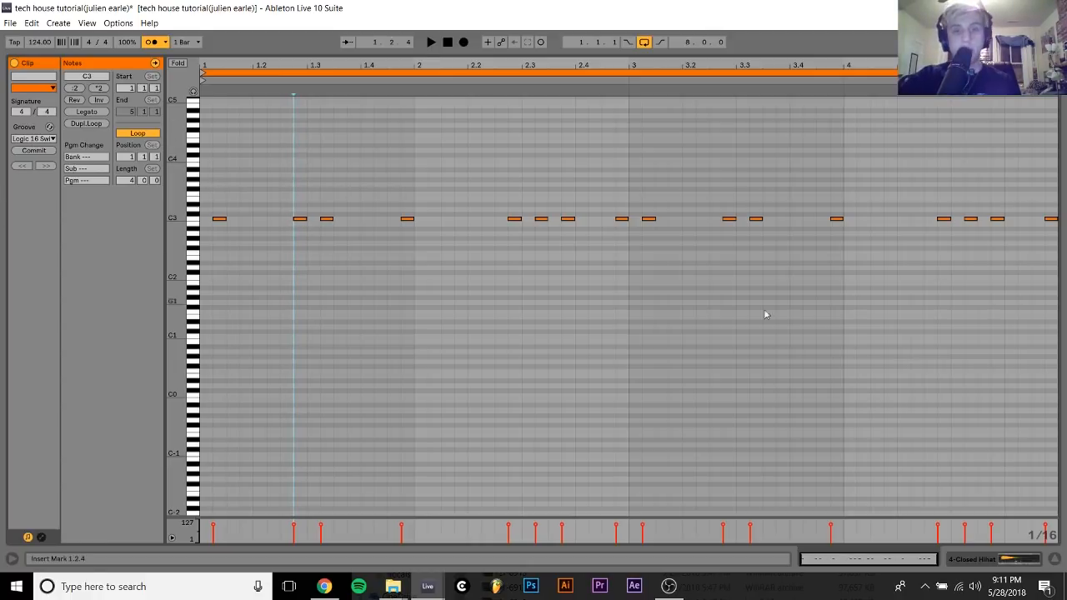
{"action": "left_click", "coordinate": [989, 561]}
{"action": "scroll", "coordinate": [919, 261], "scroll_direction": "up", "scroll_amount": 3}
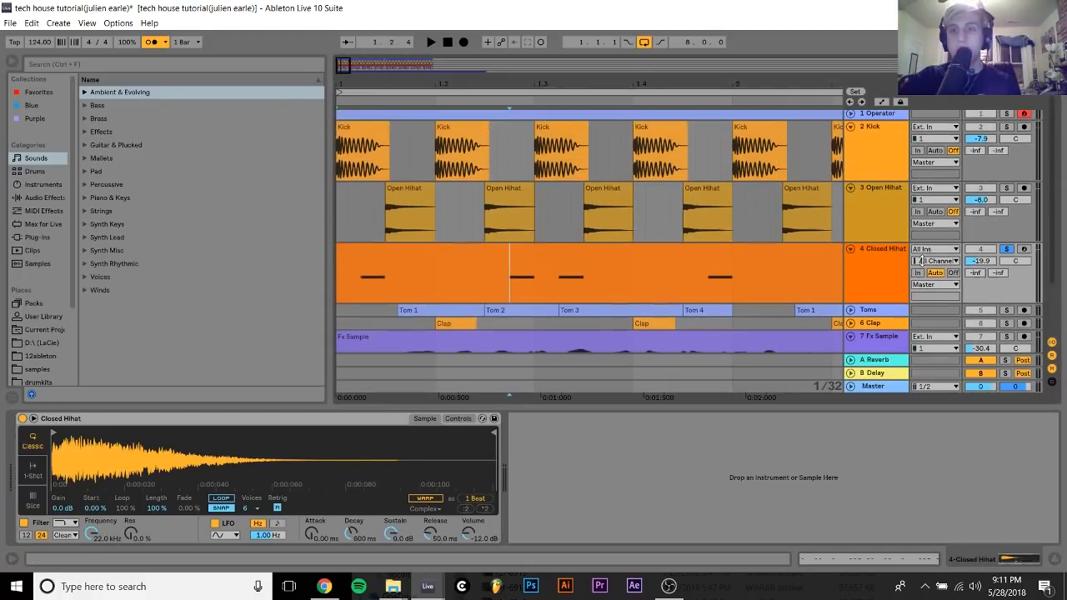
- Play the Closed Hihat soloed together with the Operator, Kick and Open Hihat tracks, and clear all solos
{"action": "left_click", "coordinate": [1006, 116], "text": "ctrl"}
{"action": "key", "text": "space"}
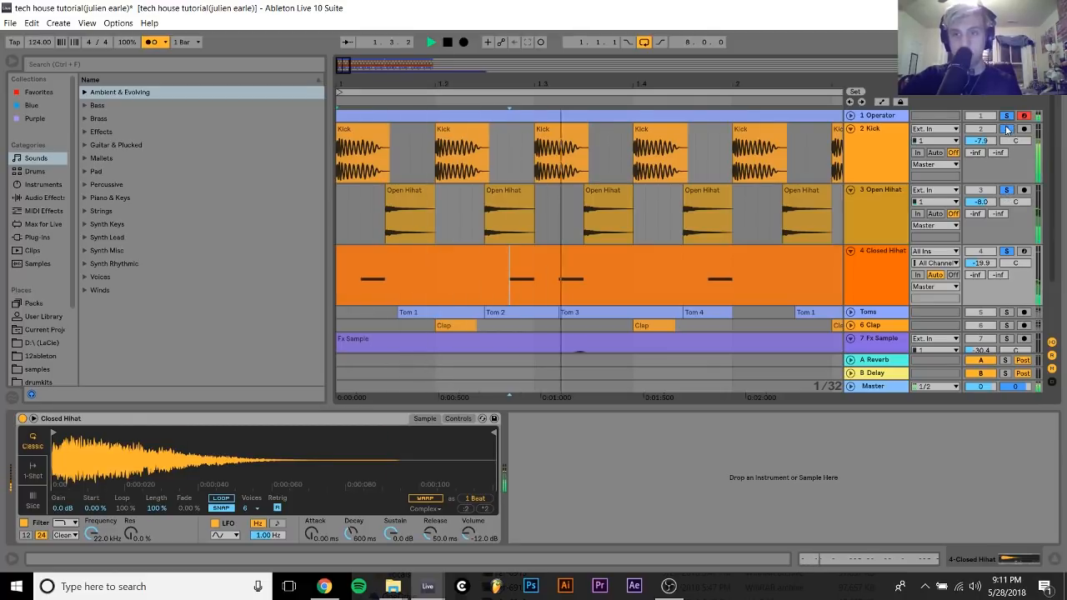
{"action": "key", "text": "space"}
{"action": "left_click", "coordinate": [1007, 190]}
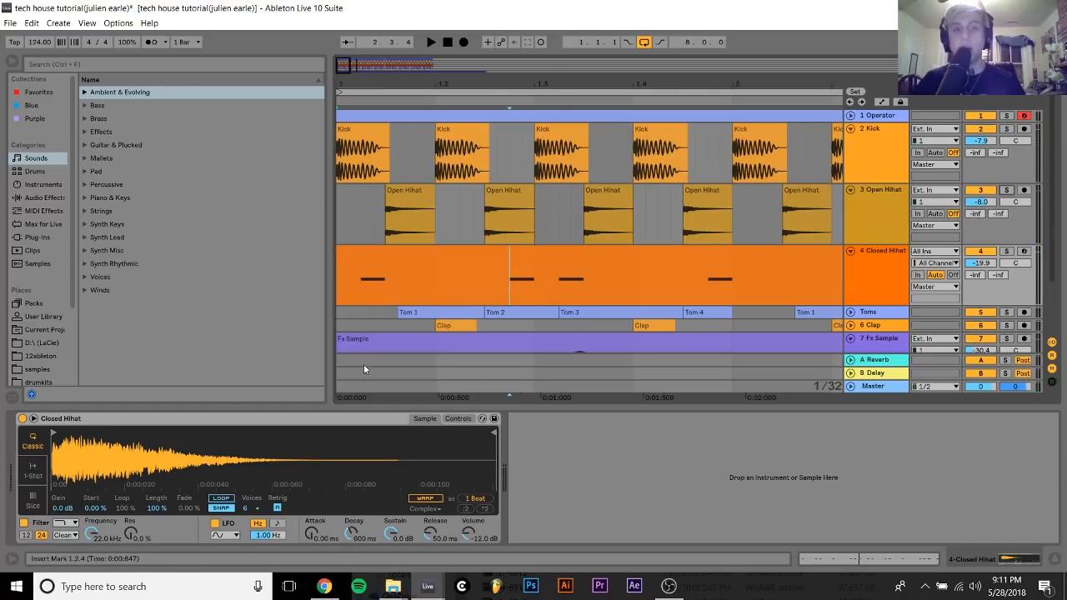
- Select the Closed Hihat clip, unfold the Toms track and show its EQ Eight device
{"action": "left_click", "coordinate": [427, 257]}
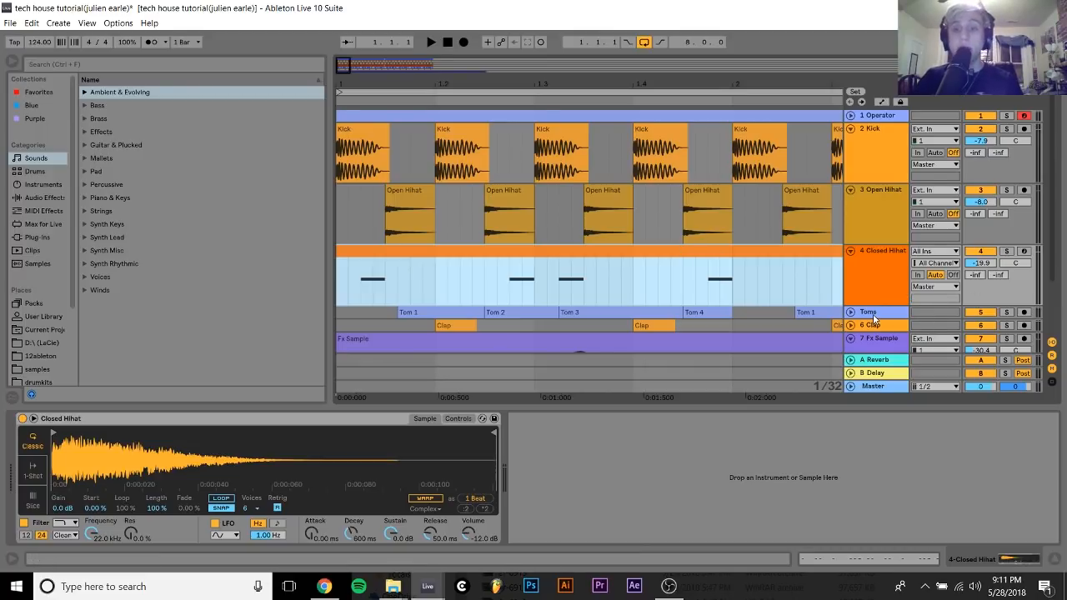
{"action": "scroll", "coordinate": [873, 313], "scroll_direction": "down", "scroll_amount": 3}
{"action": "left_click", "coordinate": [850, 241]}
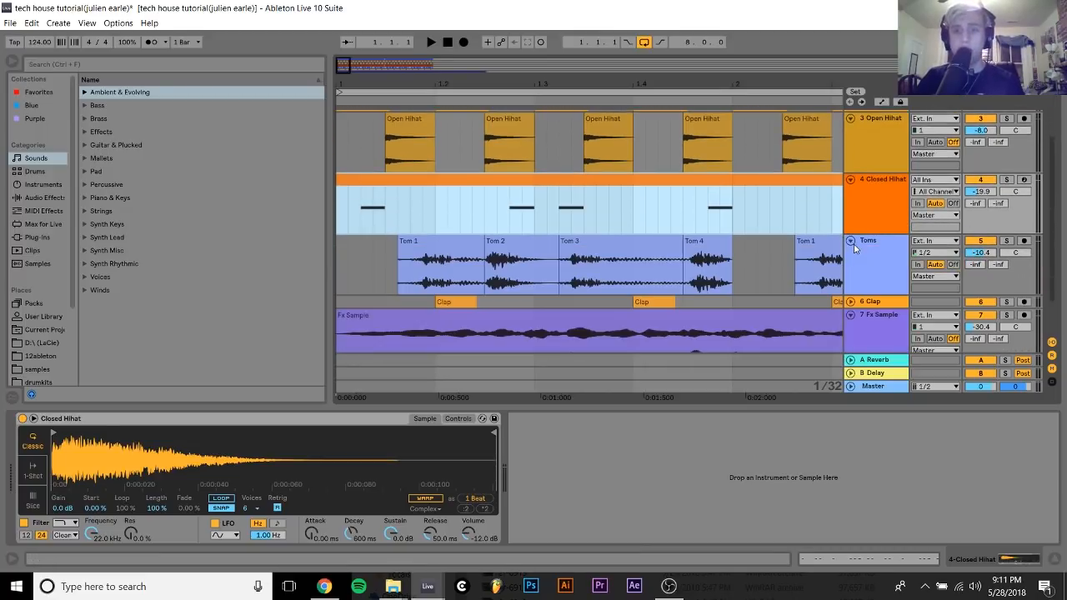
{"action": "left_click", "coordinate": [854, 247]}
{"action": "scroll", "coordinate": [863, 239], "scroll_direction": "up", "scroll_amount": 3}
- Solo the Toms track, play its pattern of four tom clips, and stop playback with the track selected
{"action": "left_click", "coordinate": [1006, 312]}
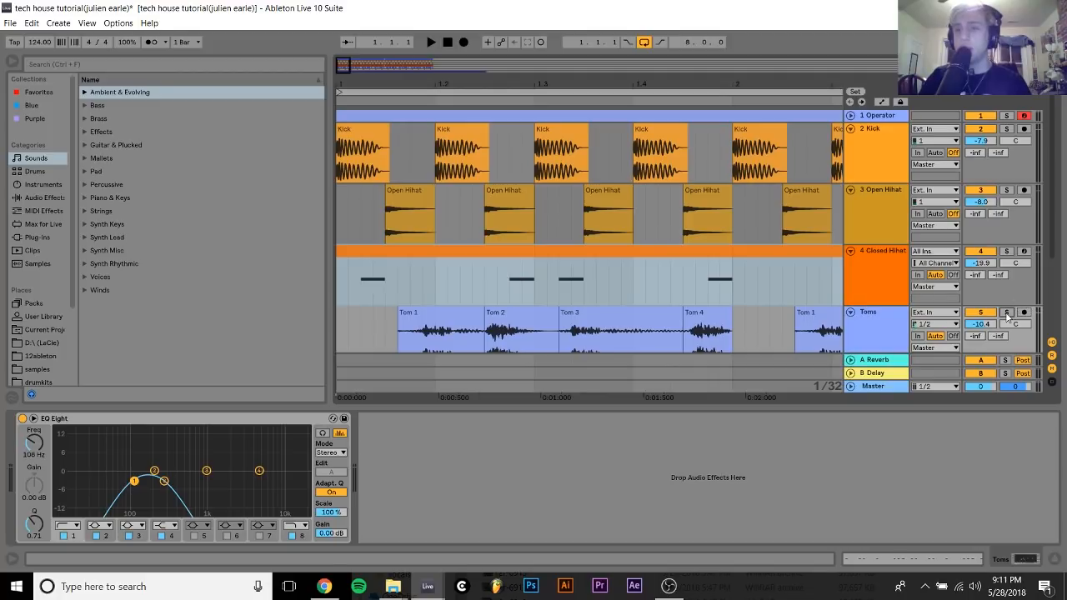
{"action": "key", "text": "space"}
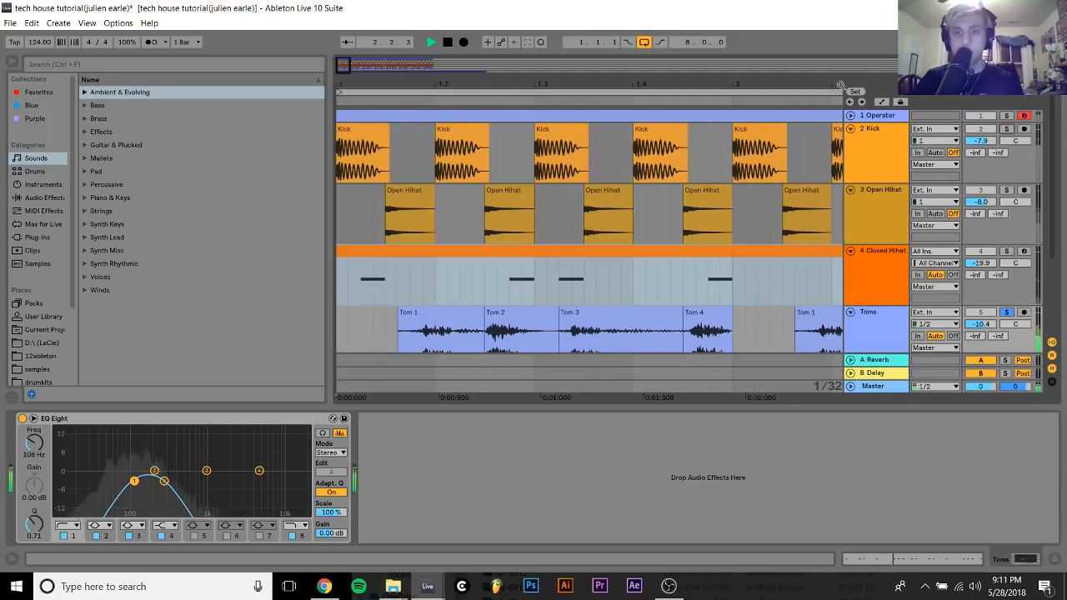
{"action": "key", "text": "minus"}
{"action": "key", "text": "space"}
{"action": "left_click", "coordinate": [862, 332]}
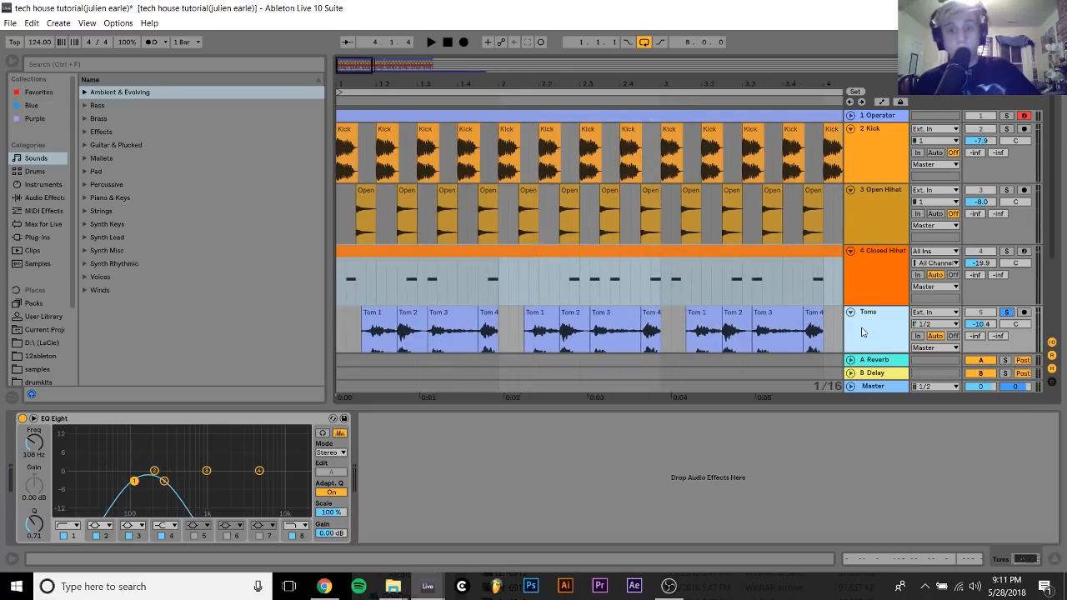
- Place the playback start at the beginning of the Toms track and play the soloed toms through the EQ Eight
{"action": "left_click", "coordinate": [341, 321]}
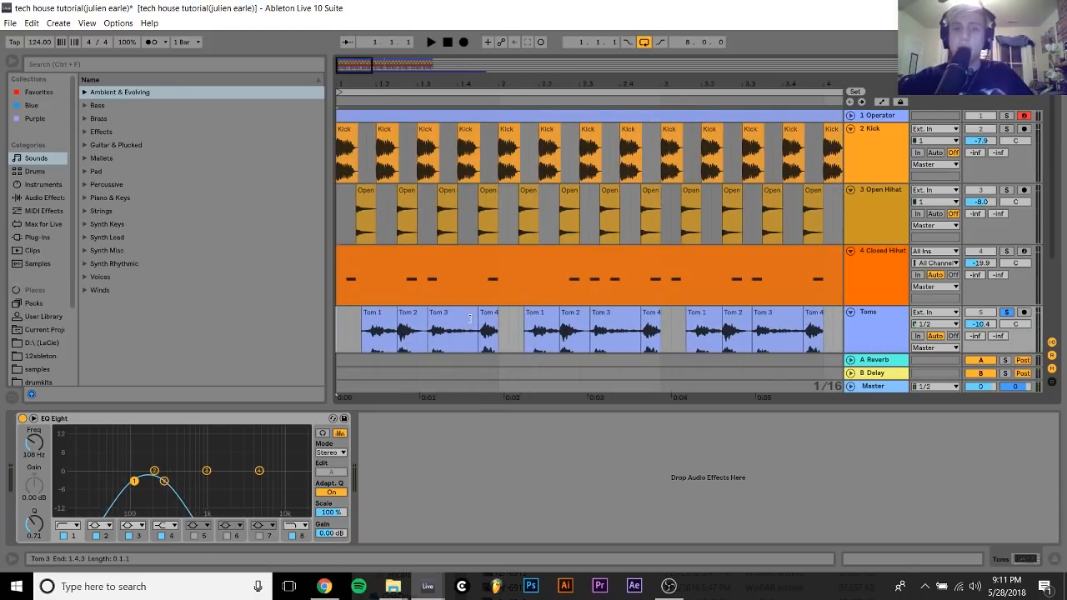
{"action": "key", "text": "space"}
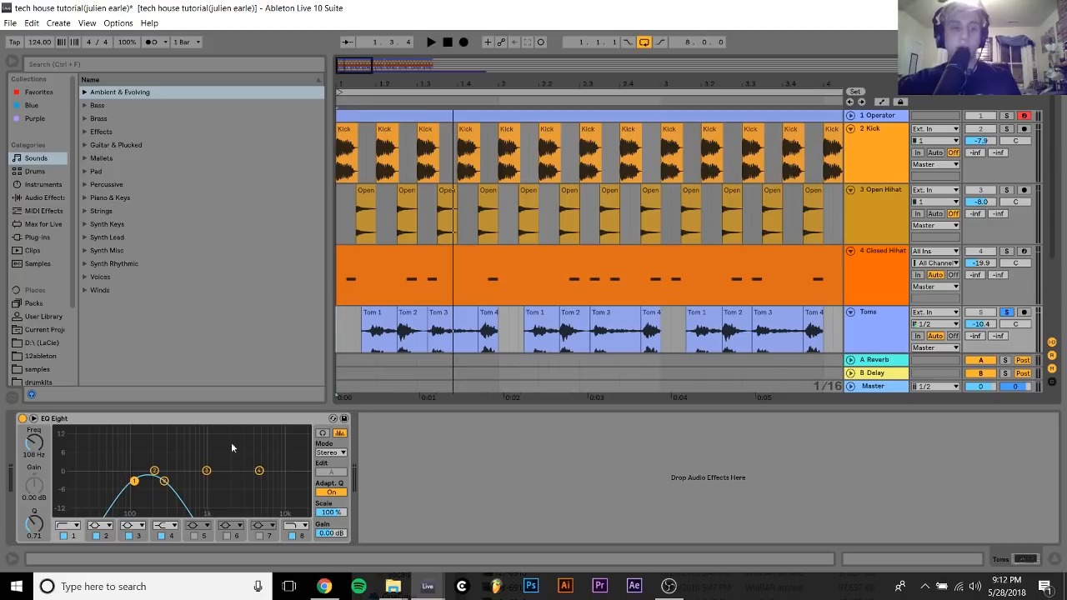
{"action": "key", "text": "space"}
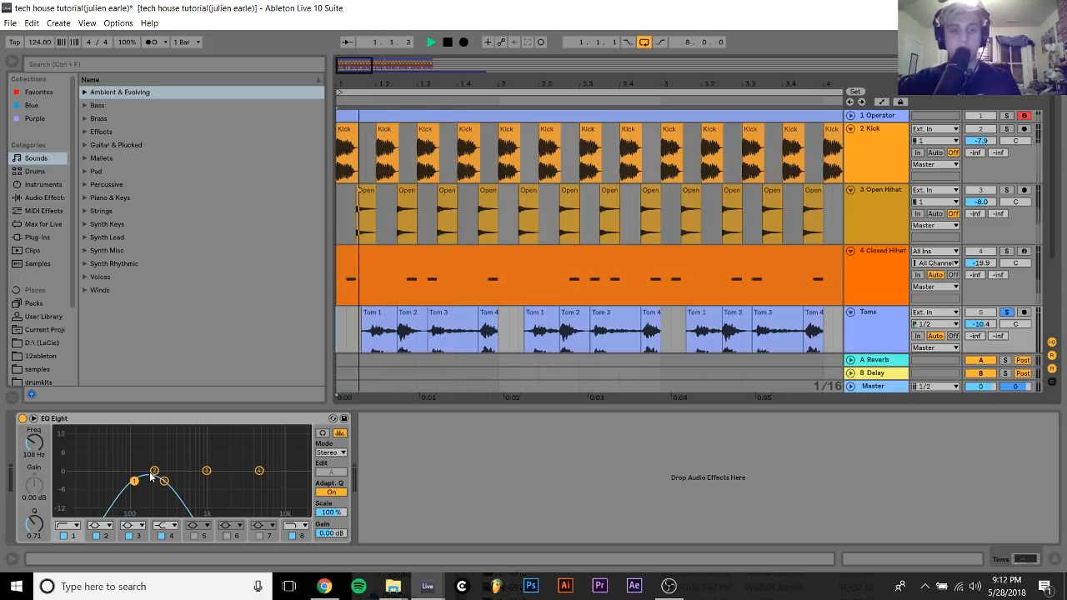
{"action": "key", "text": "space"}
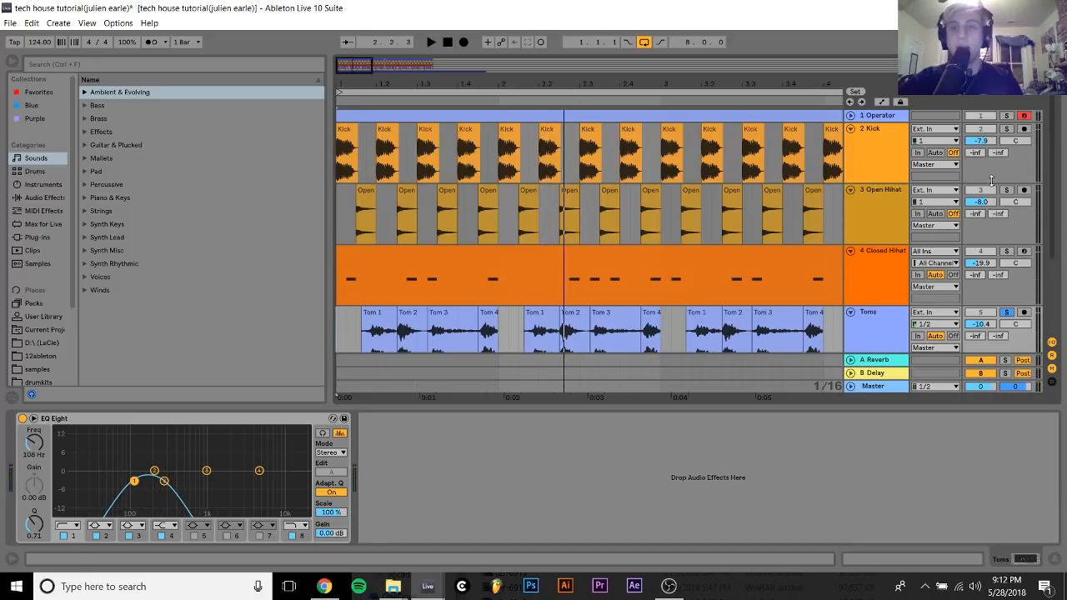
- Audition the Toms soloed together with the Operator and Kick, and play the Toms alone while watching the EQ Eight spectrum
{"action": "key", "text": "space"}
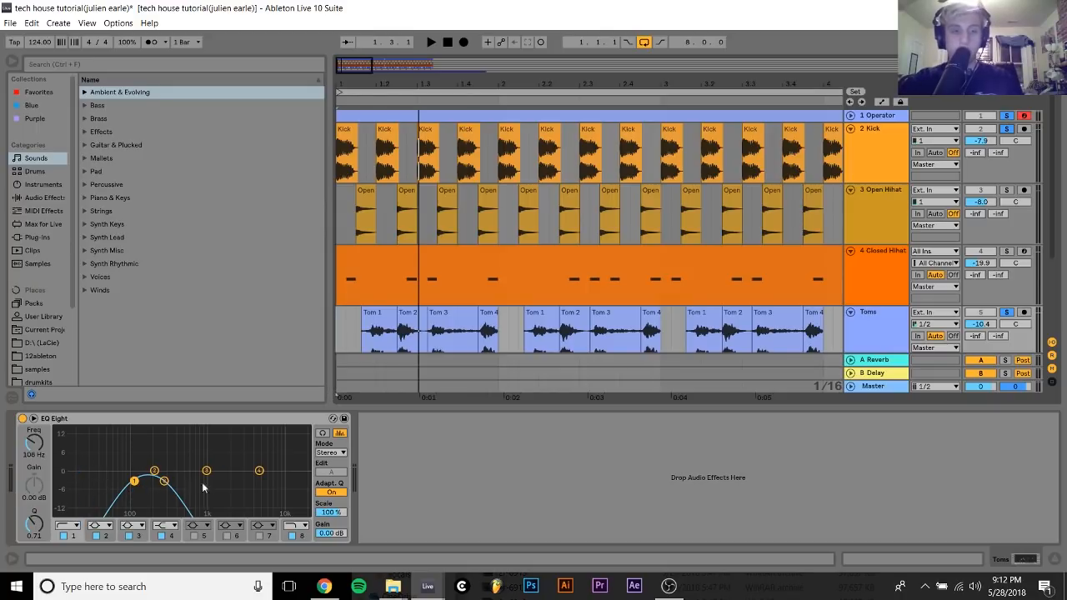
{"action": "key", "text": "space"}
{"action": "scroll", "coordinate": [596, 324], "scroll_direction": "down", "scroll_amount": 2}
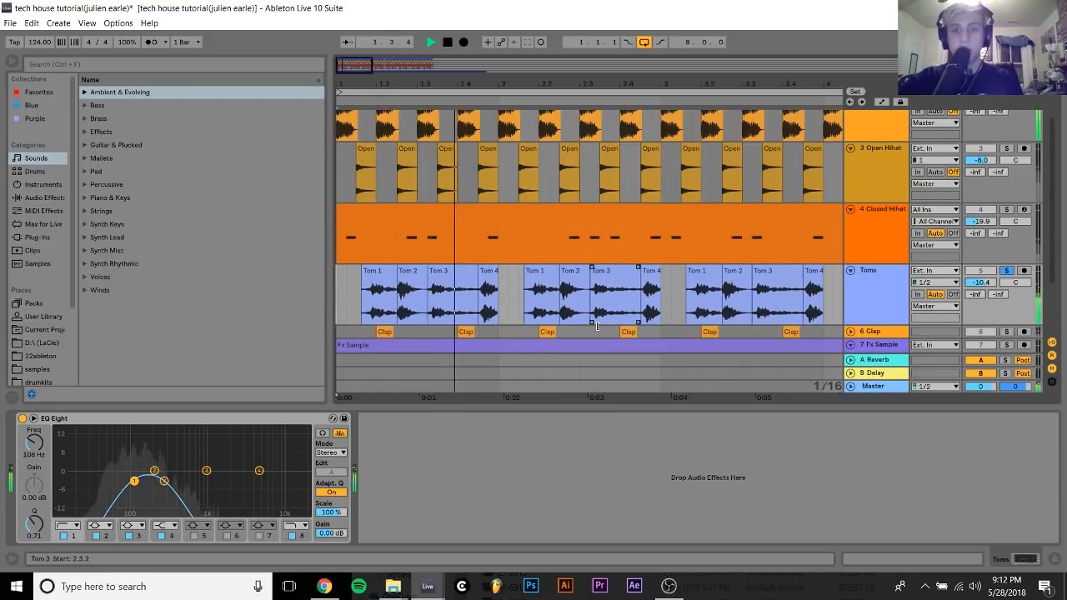
{"action": "scroll", "coordinate": [597, 326], "scroll_direction": "down", "scroll_amount": 2}
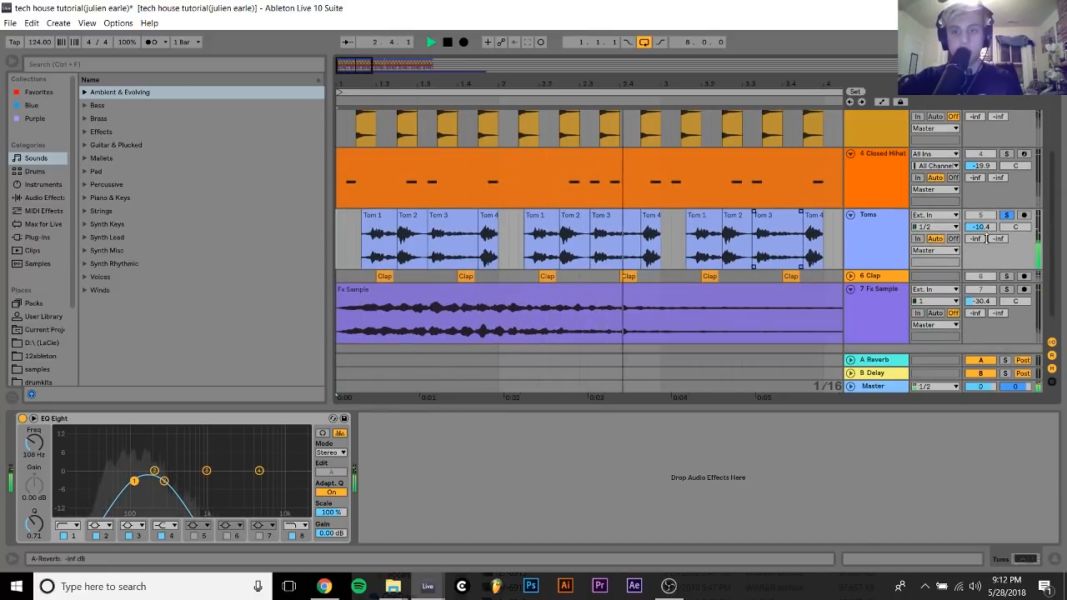
{"action": "key", "text": "space"}
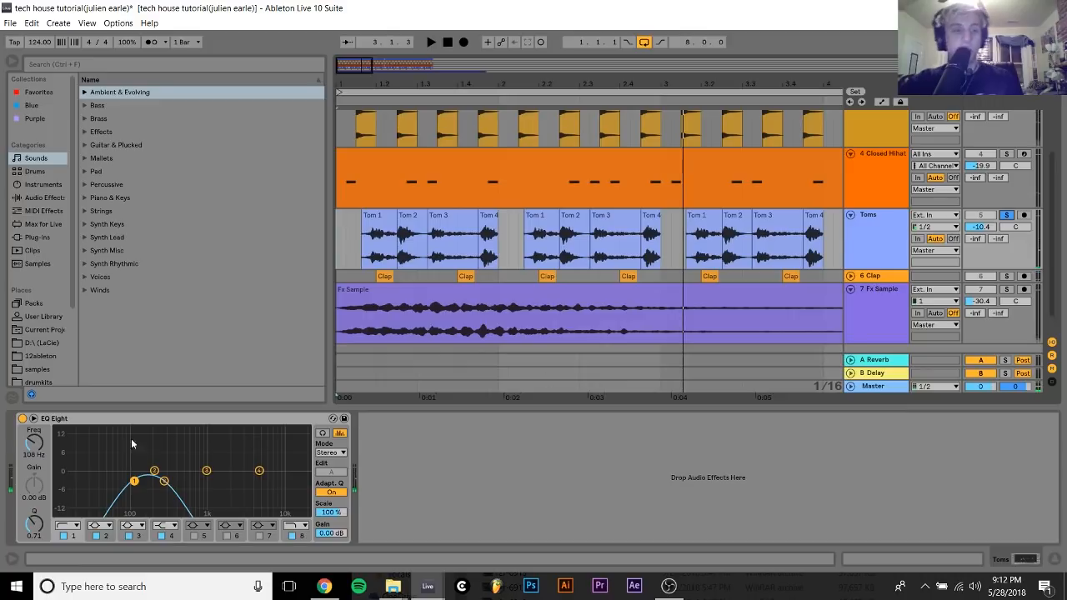
- Compare the soloed Toms with the EQ Eight bypassed and active during playback, and leave the EQ Eight switched on
{"action": "left_click", "coordinate": [23, 418]}
{"action": "key", "text": "space"}
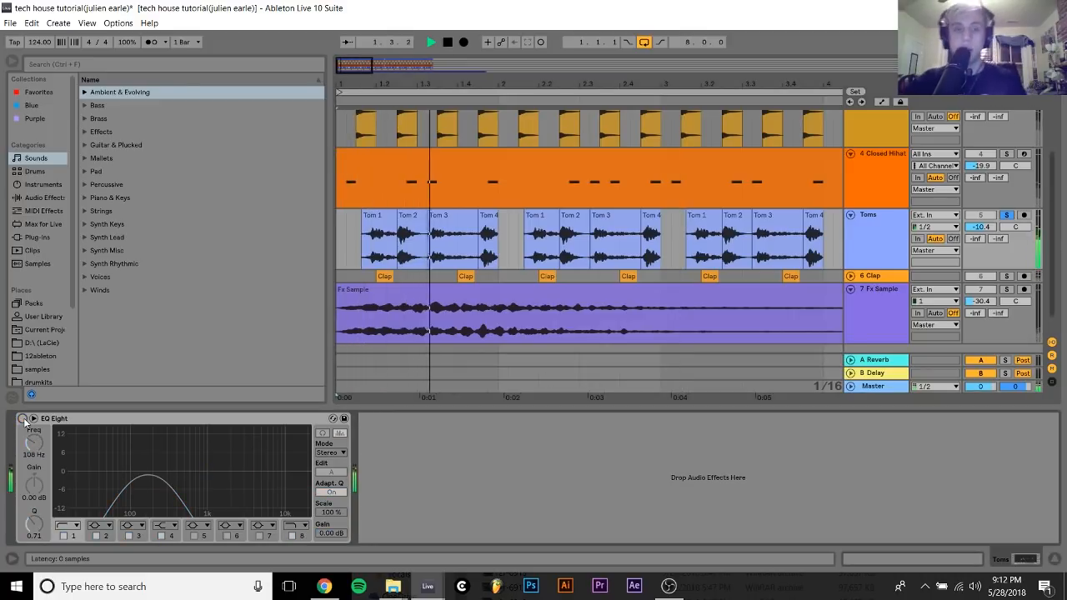
{"action": "key", "text": "space"}
{"action": "key", "text": "space"}
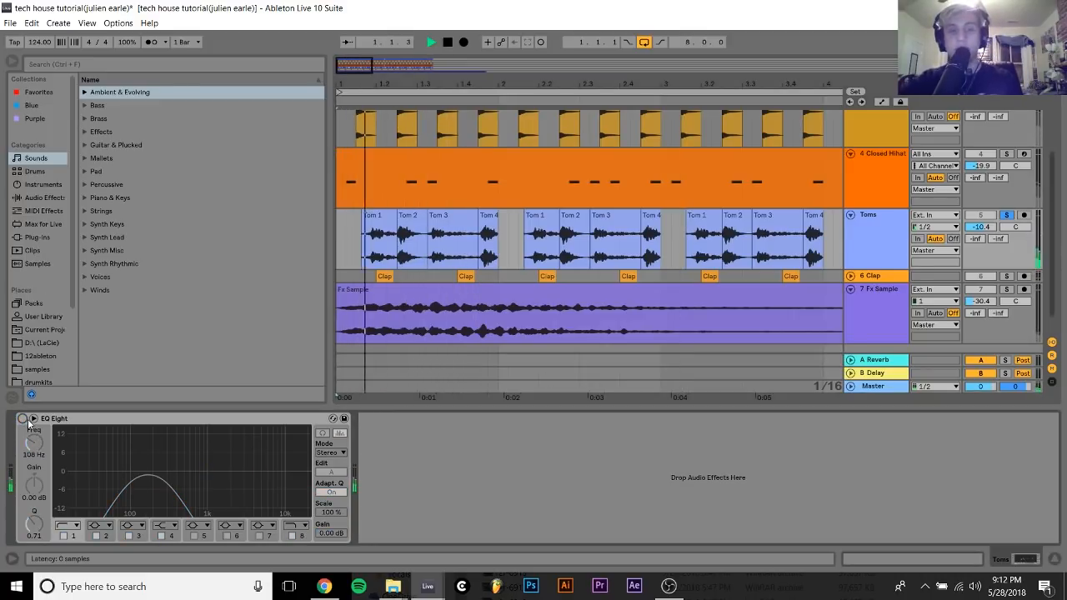
{"action": "left_click", "coordinate": [22, 419]}
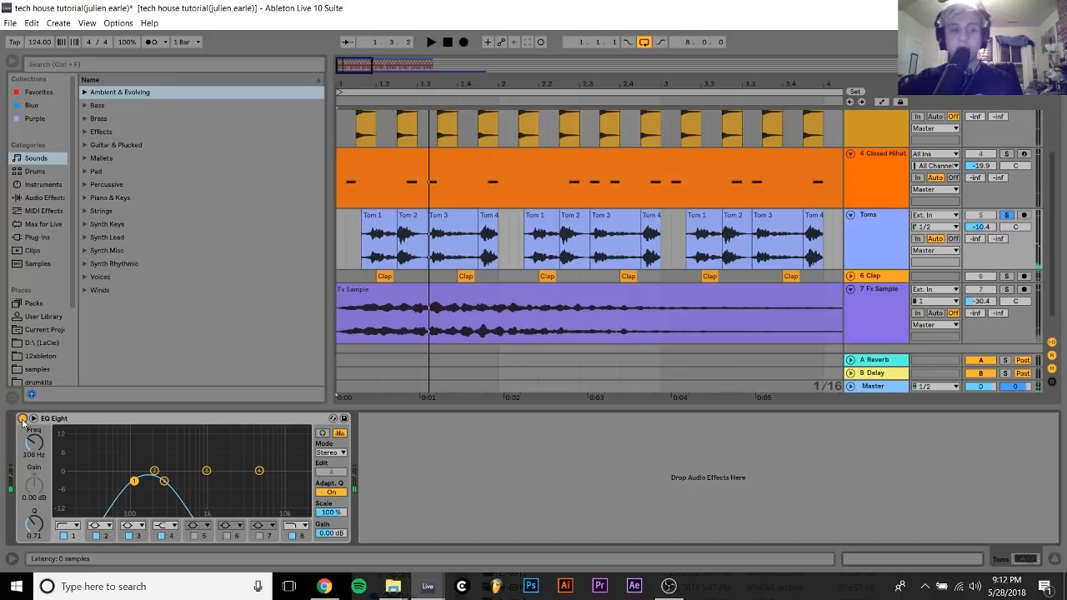
{"action": "left_click", "coordinate": [22, 418]}
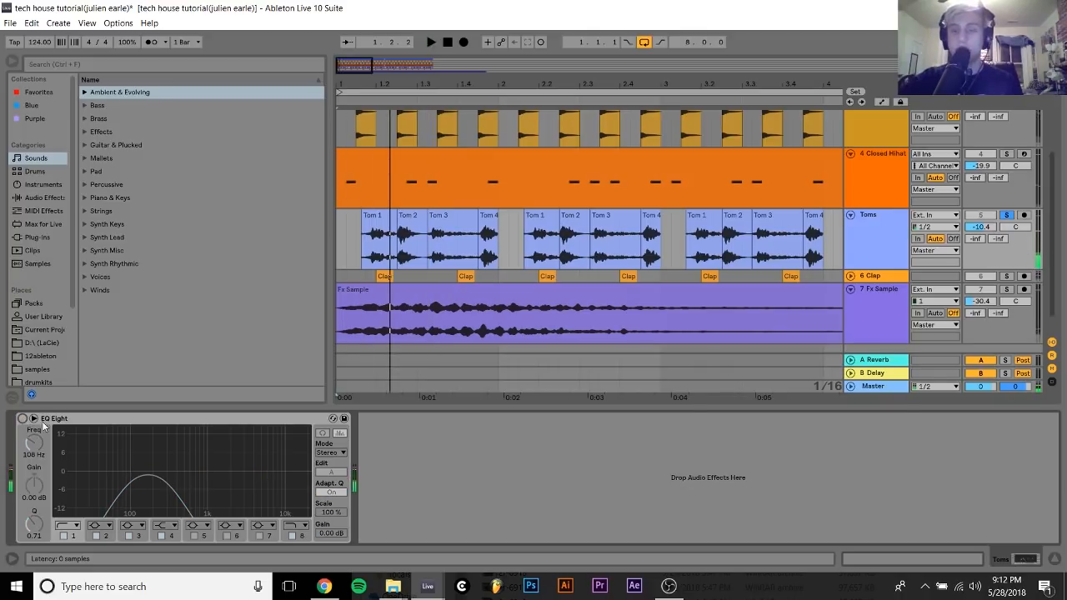
{"action": "left_click", "coordinate": [23, 418]}
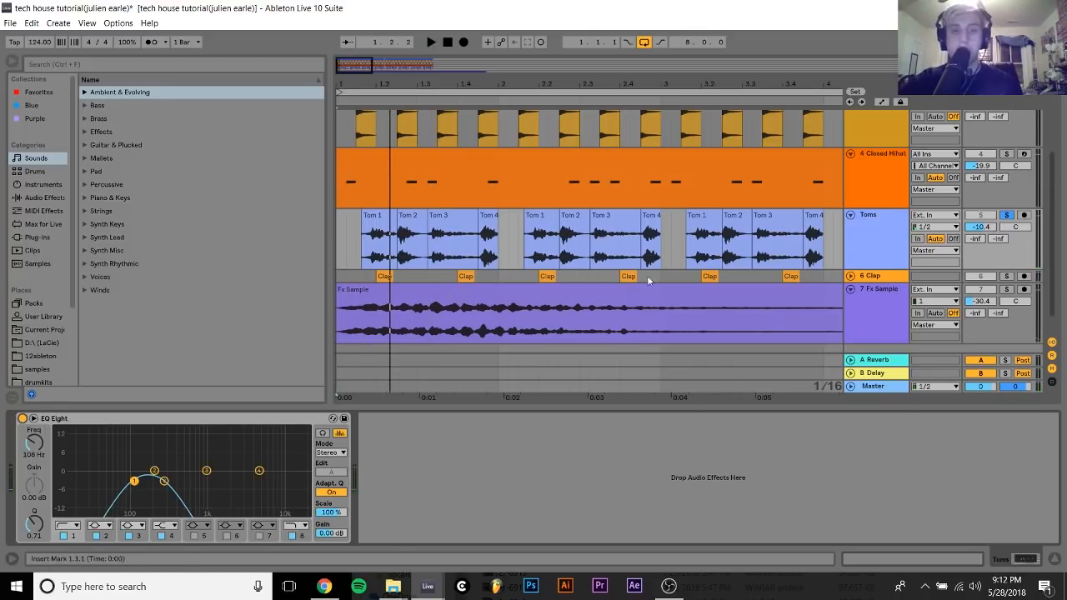
- Solo only the Clap track, play it and unfold the track to show its clips
{"action": "left_click", "coordinate": [1005, 276]}
{"action": "key", "text": "space"}
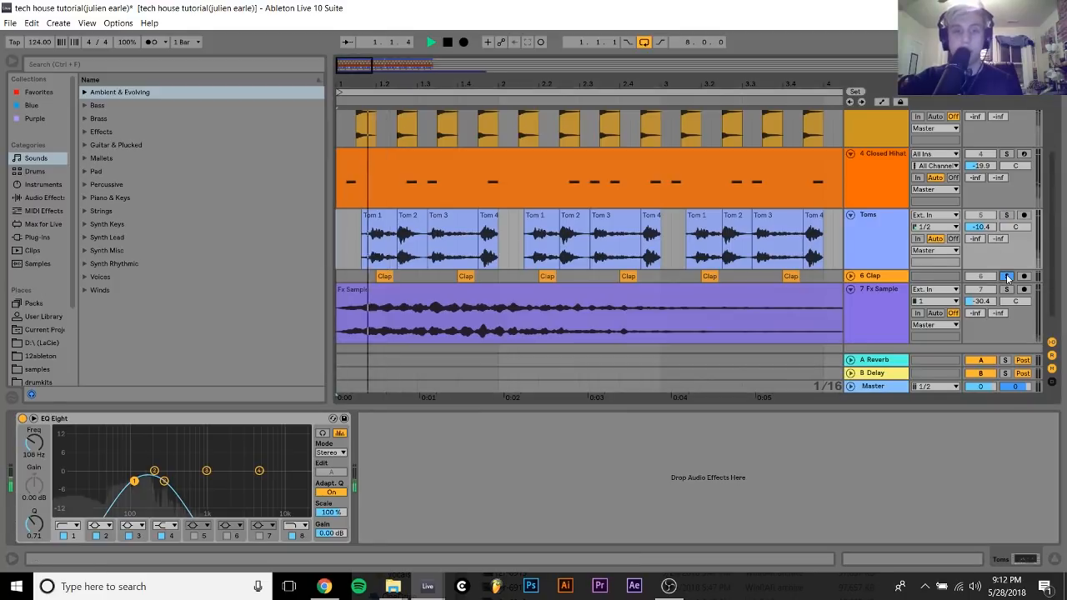
{"action": "left_click", "coordinate": [850, 276]}
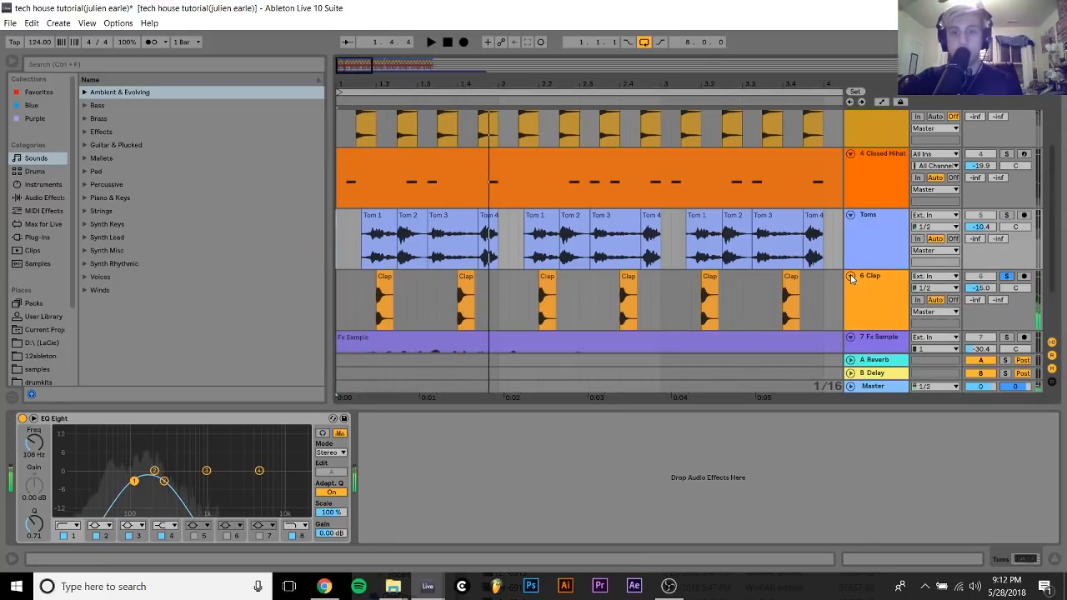
- Show the Clap track's device chain and fold the track
{"action": "left_click", "coordinate": [894, 283]}
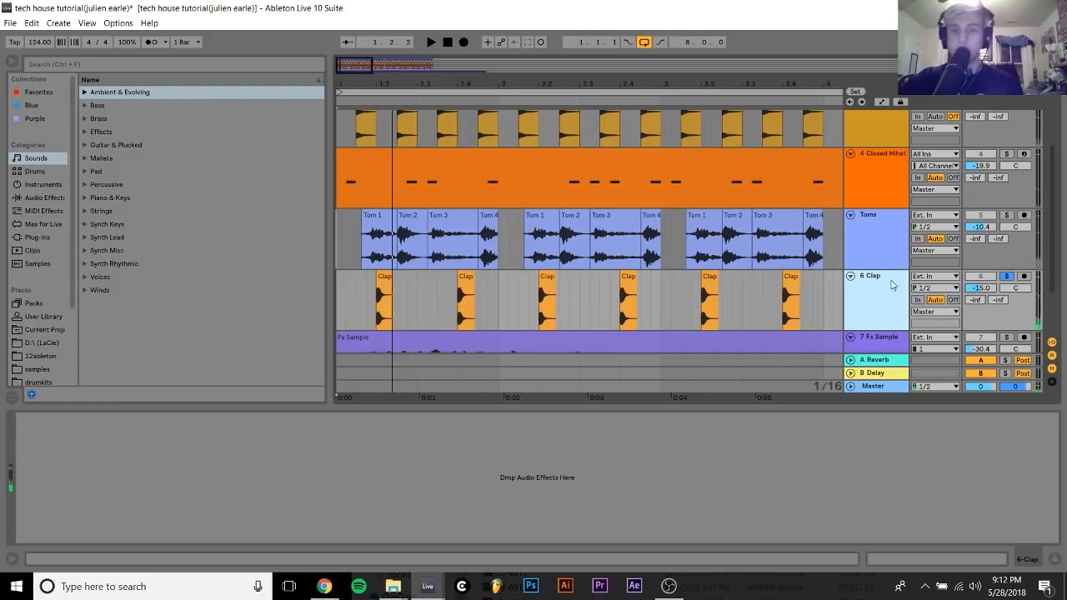
{"action": "left_click", "coordinate": [850, 276]}
- Show the Fx Sample track's Echo and Reverb devices and its full clip, solo only that track and play it
{"action": "left_click", "coordinate": [887, 294]}
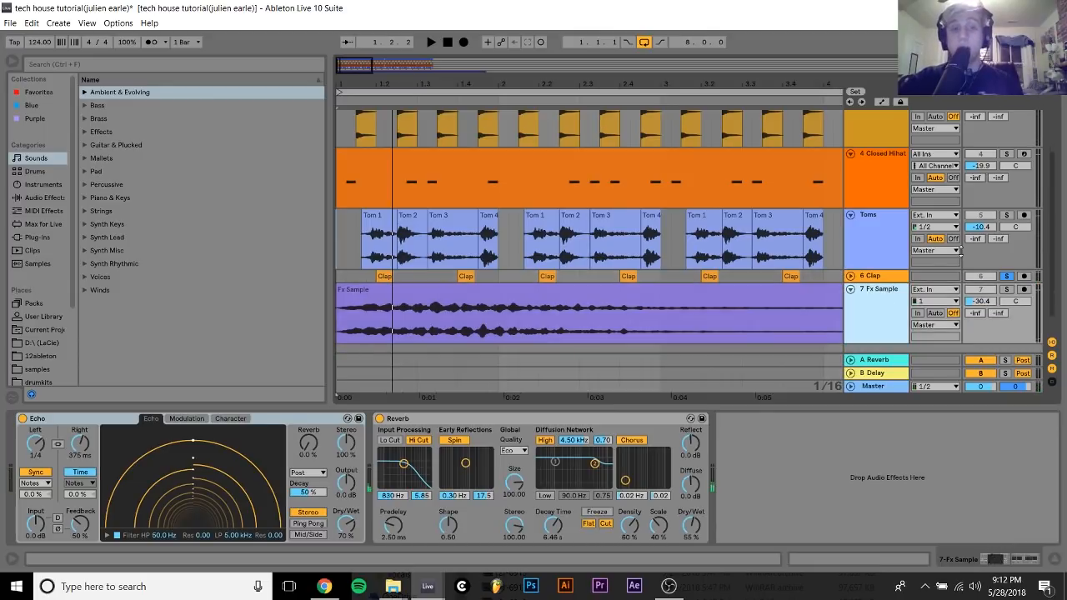
{"action": "left_click_drag", "start_coordinate": [724, 78], "coordinate": [724, 37]}
{"action": "left_click", "coordinate": [1007, 290]}
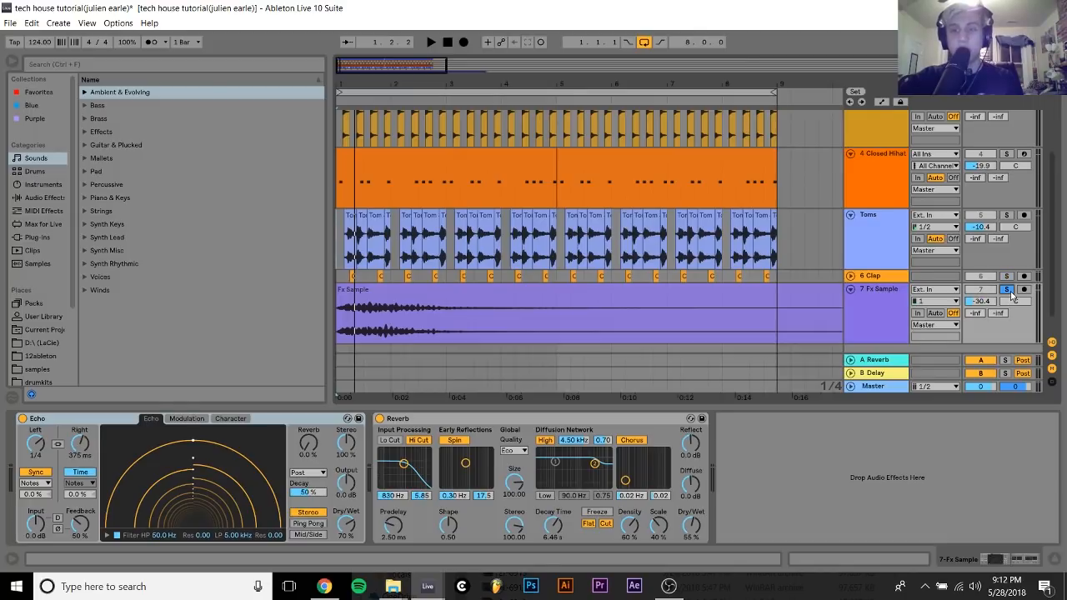
{"action": "key", "text": "space"}
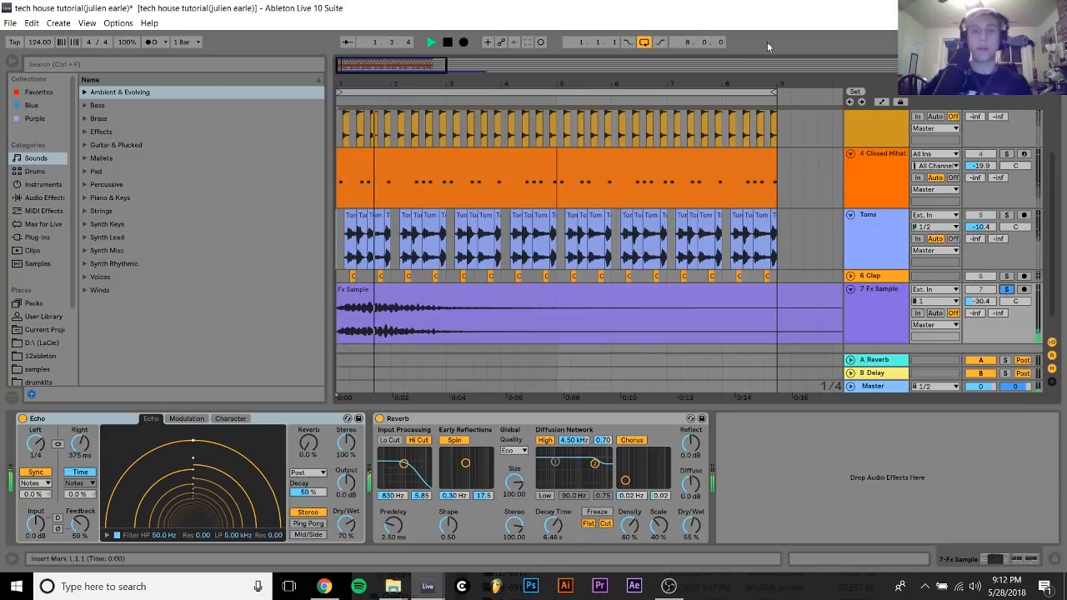
- Switch off the arrangement loop and start and stop playback to audition the Fx Sample through its Echo and Reverb
{"action": "left_click", "coordinate": [644, 44]}
{"action": "key", "text": "space"}
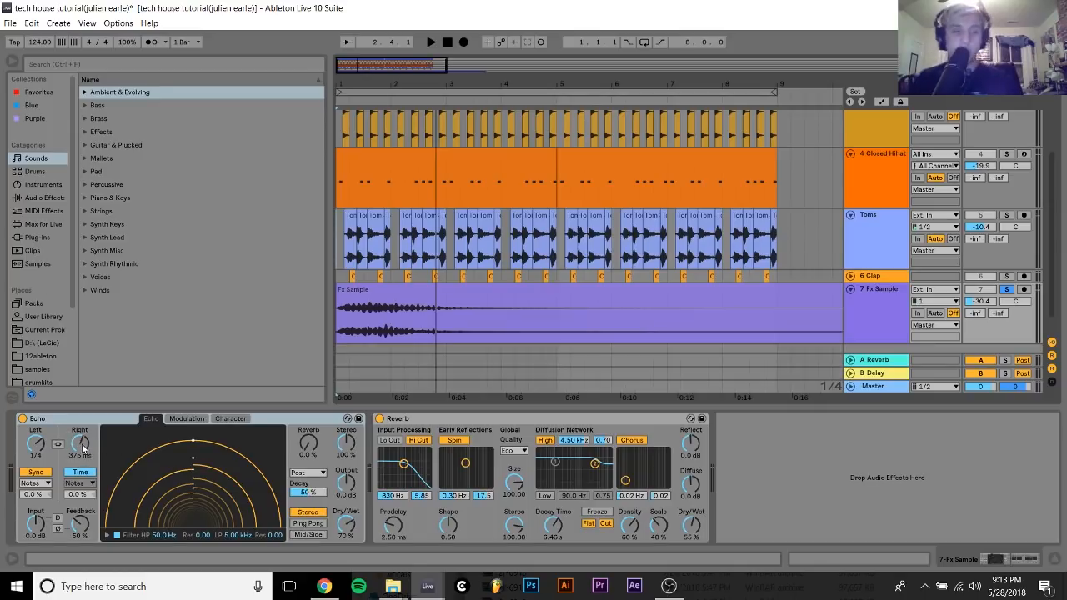
{"action": "key", "text": "space"}
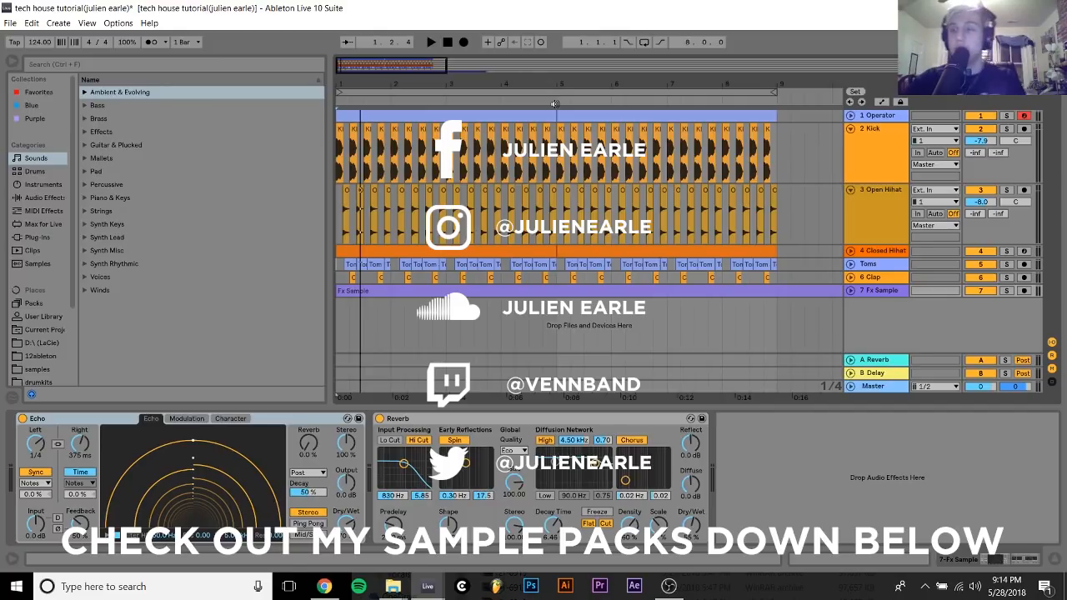
- Select the Kick track to show its device chain
{"action": "left_click", "coordinate": [842, 134]}
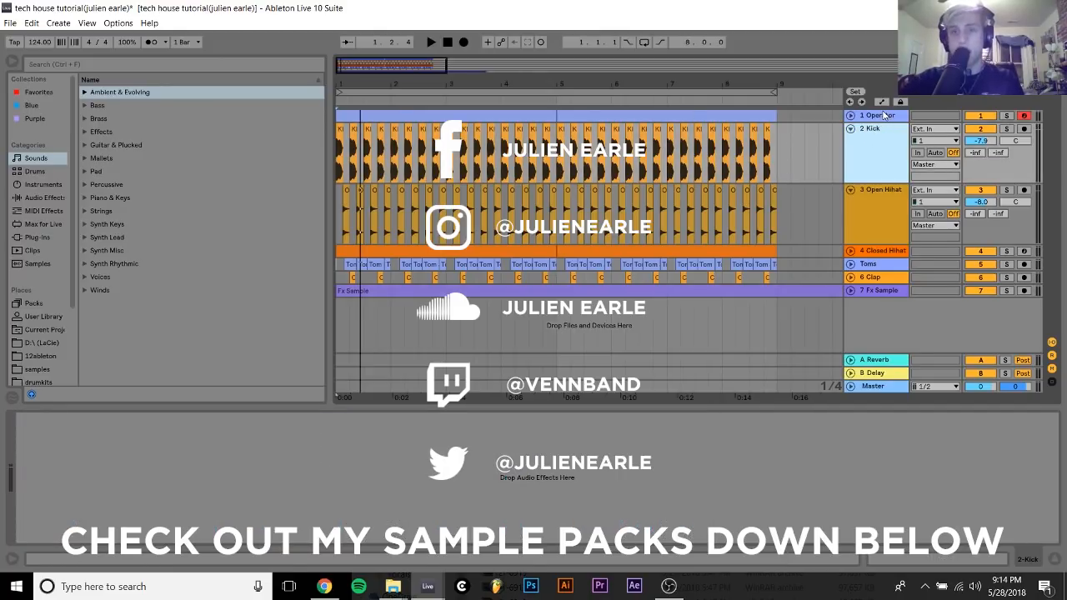